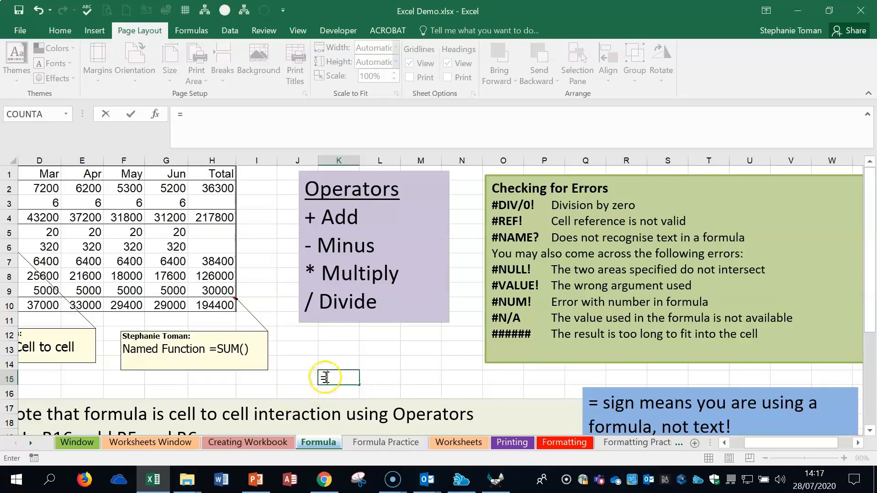
# Cancel the entry in K15 and inspect the January Turnover formula in B4.
pyautogui.press('Escape')
pyautogui.click(758, 443)
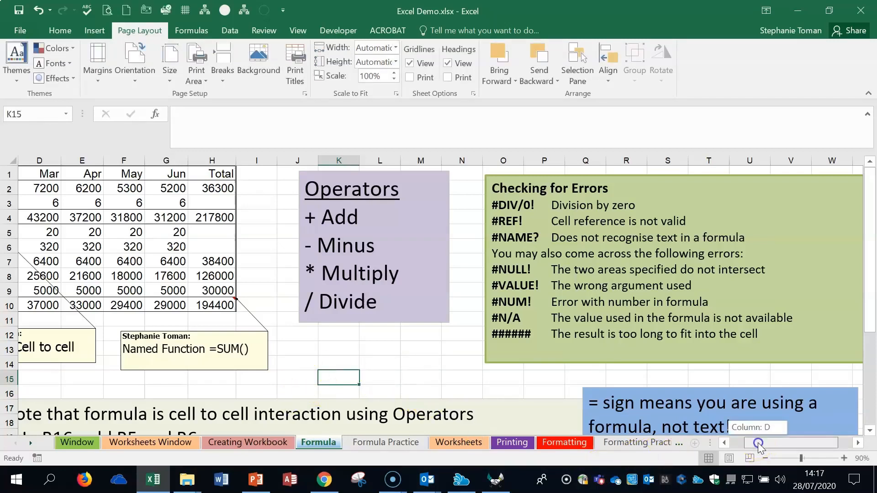
pyautogui.moveTo(758, 443); pyautogui.dragTo(744, 443)
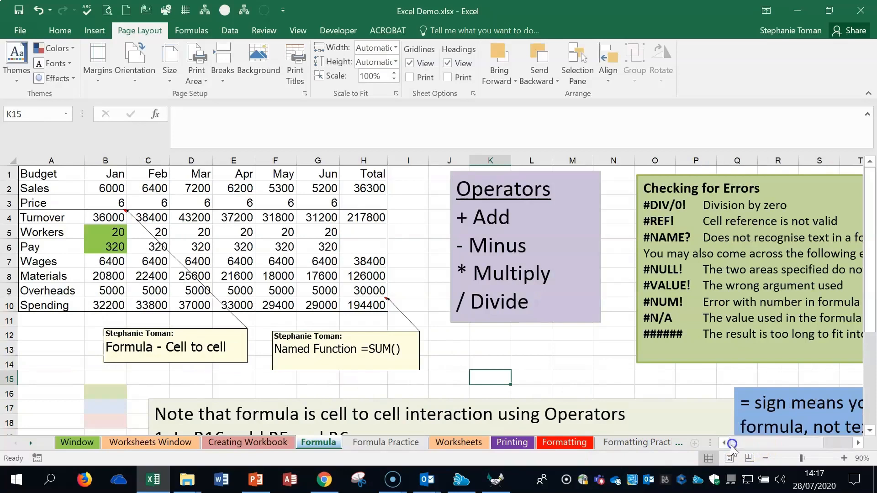
pyautogui.click(112, 204)
pyautogui.click(110, 216)
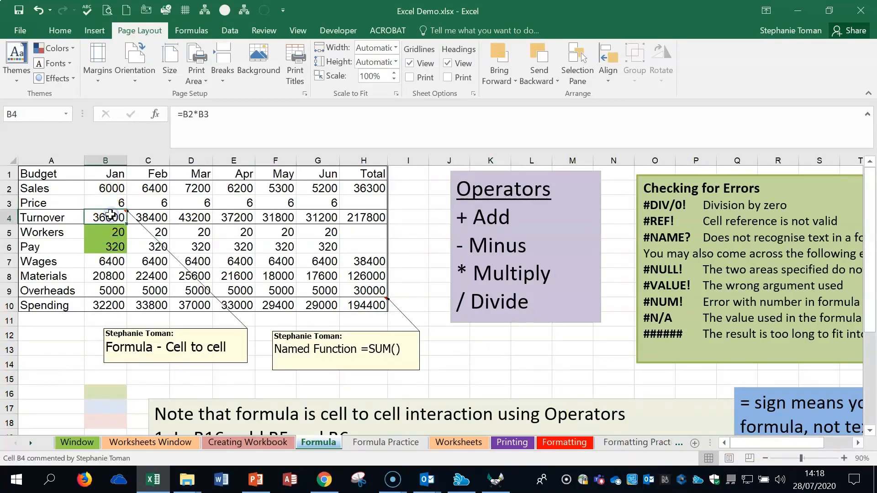
pyautogui.doubleClick(109, 218)
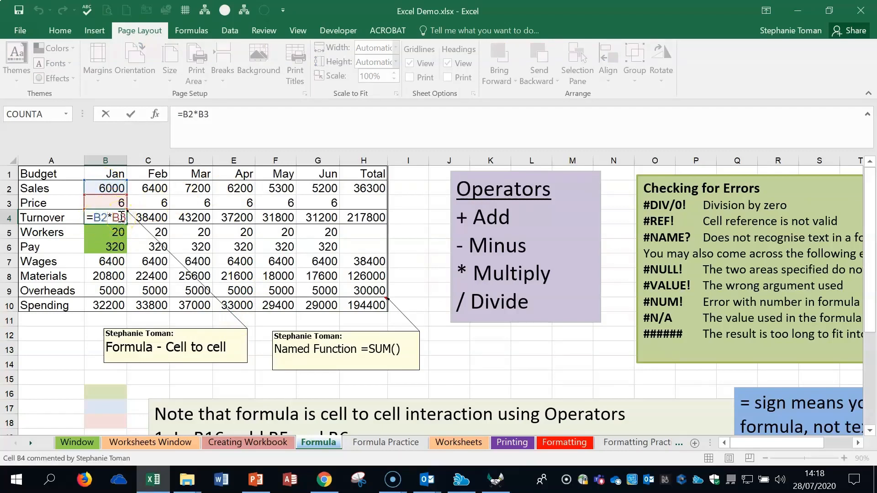
pyautogui.press('Return')
# Fill the Turnover formula from B4 across the row through H4.
pyautogui.click(119, 218)
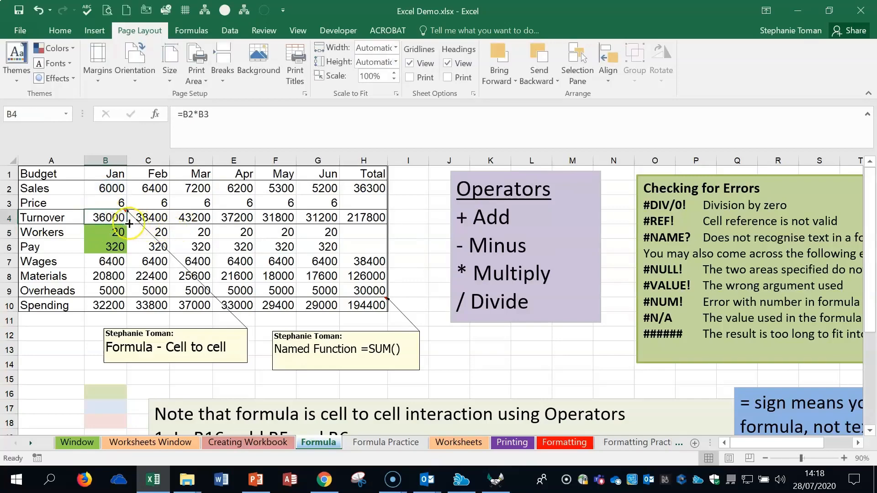
pyautogui.moveTo(130, 224); pyautogui.dragTo(379, 226)
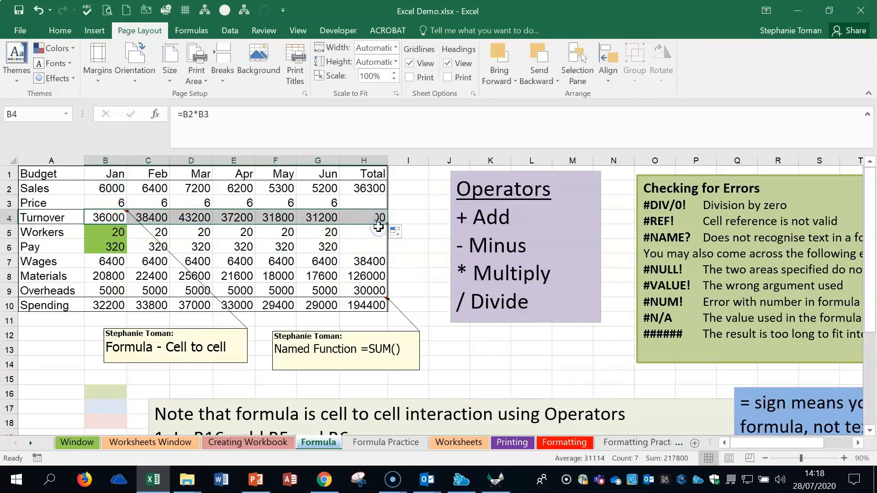
# Clear the January Turnover cell B4 and rebuild its formula as =B2*B3.
pyautogui.click(99, 217)
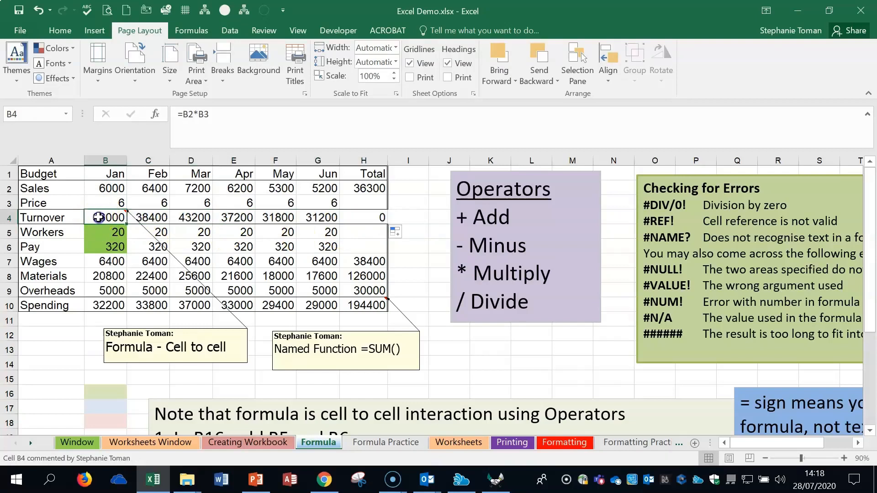
pyautogui.press('Delete')
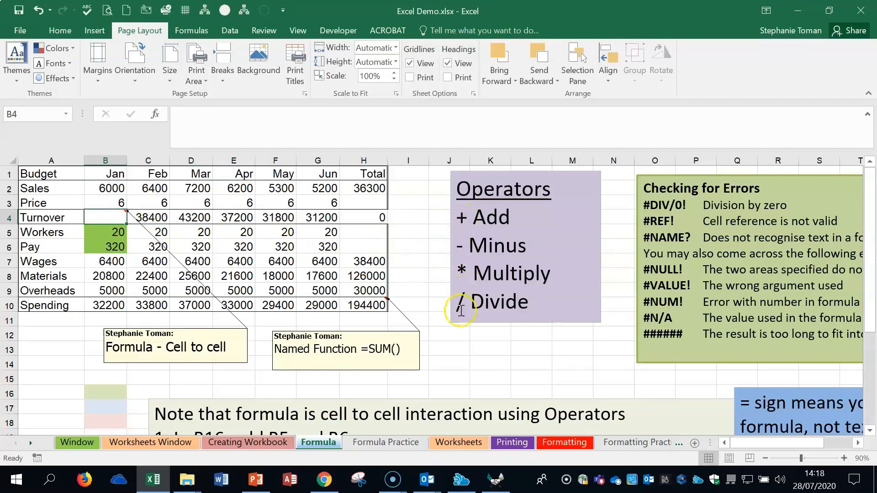
pyautogui.click(105, 217)
pyautogui.write('=')
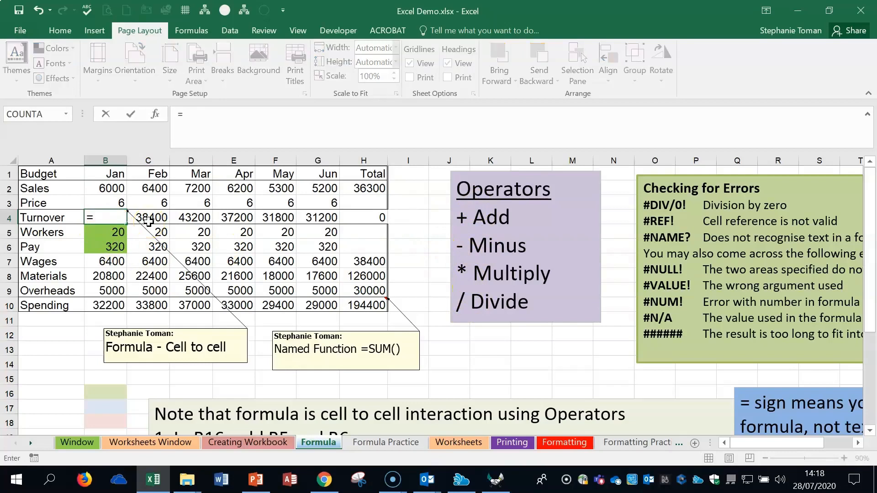
pyautogui.click(114, 190)
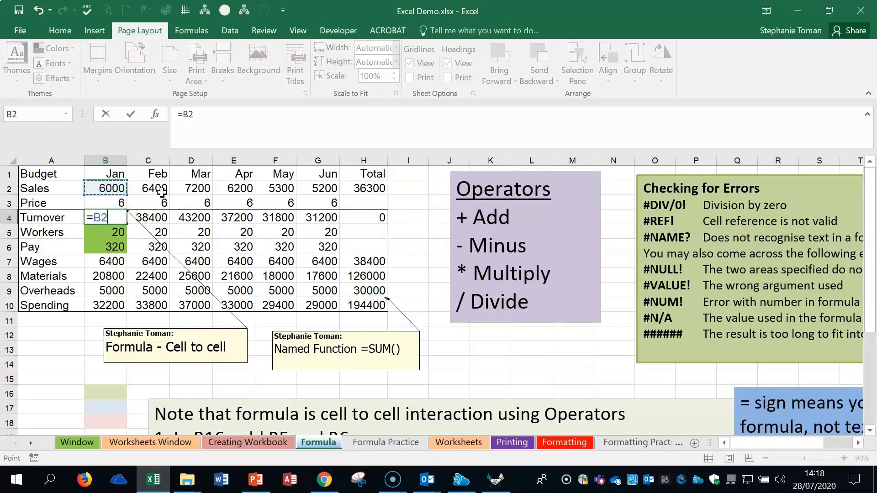
pyautogui.write('*')
pyautogui.click(109, 202)
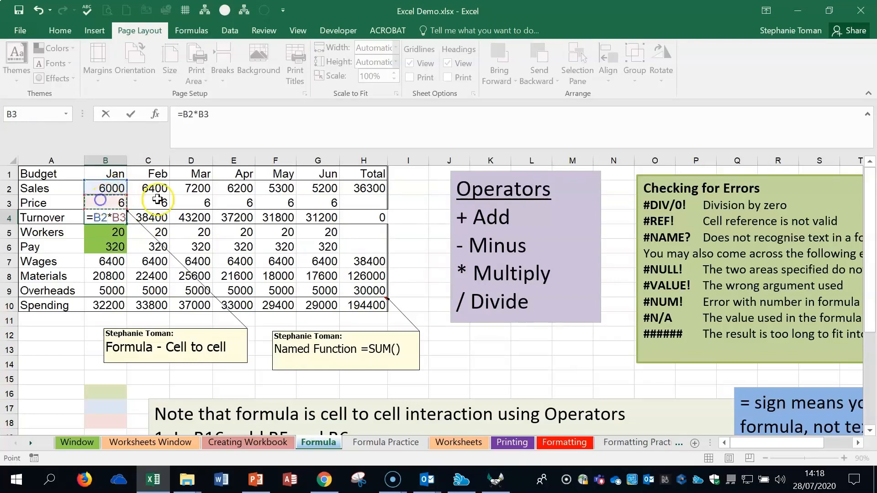
pyautogui.press('Return')
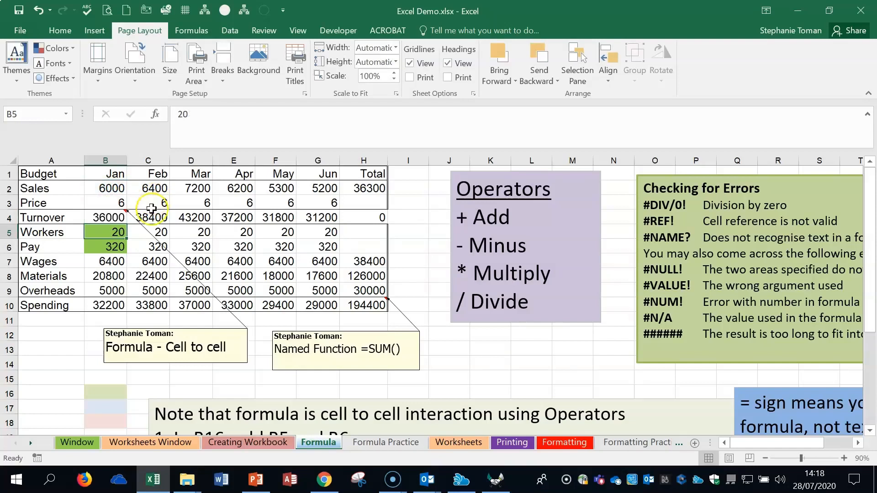
# Clear the February to June Turnover cells C4:G4 and refill them with the formula from B4.
pyautogui.click(112, 218)
pyautogui.moveTo(160, 218); pyautogui.dragTo(338, 217)
pyautogui.press('Delete')
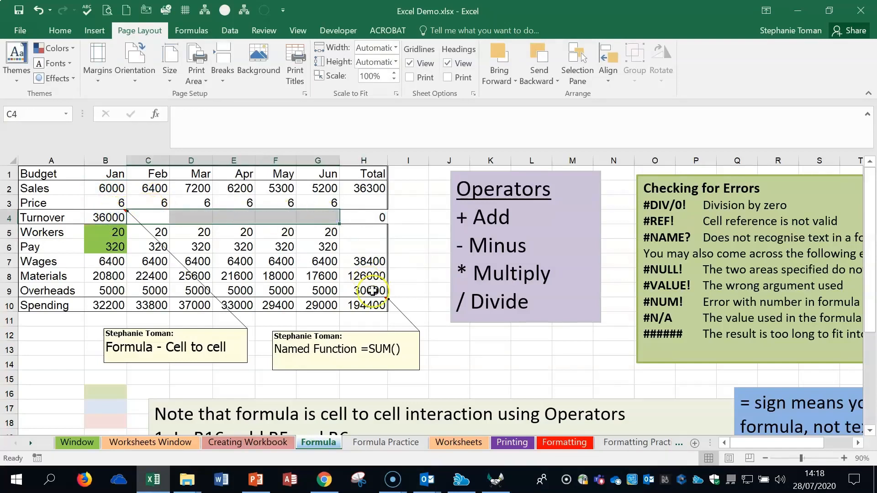
pyautogui.click(114, 218)
pyautogui.moveTo(127, 224); pyautogui.dragTo(342, 221)
# Enter 6 as the Price in the Total column, cell H3, and select the Turnover total in H4.
pyautogui.click(381, 203)
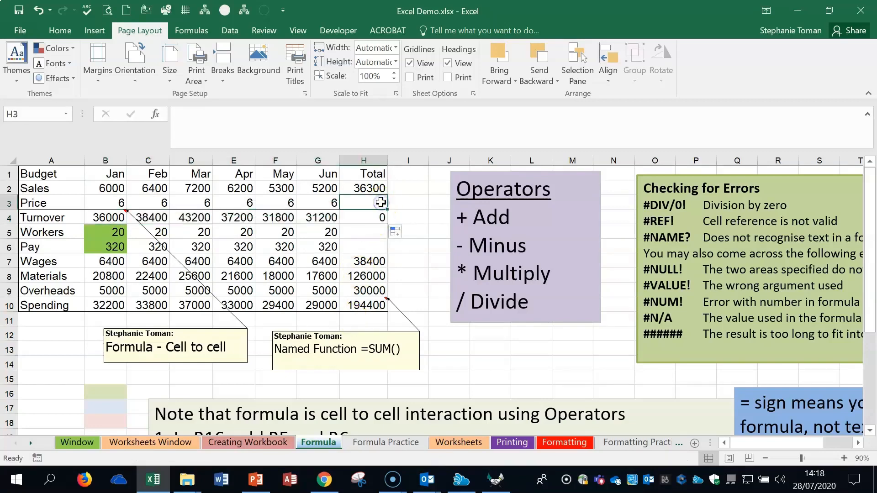
pyautogui.write('6')
pyautogui.click(419, 227)
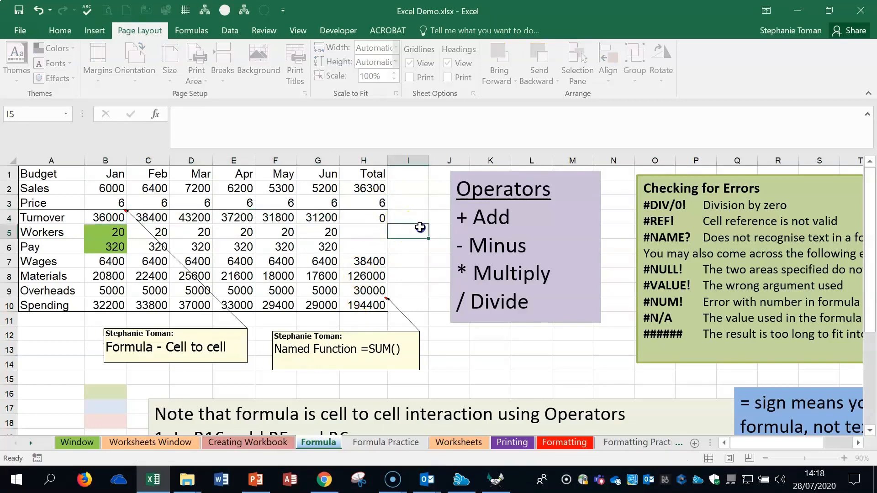
pyautogui.click(368, 215)
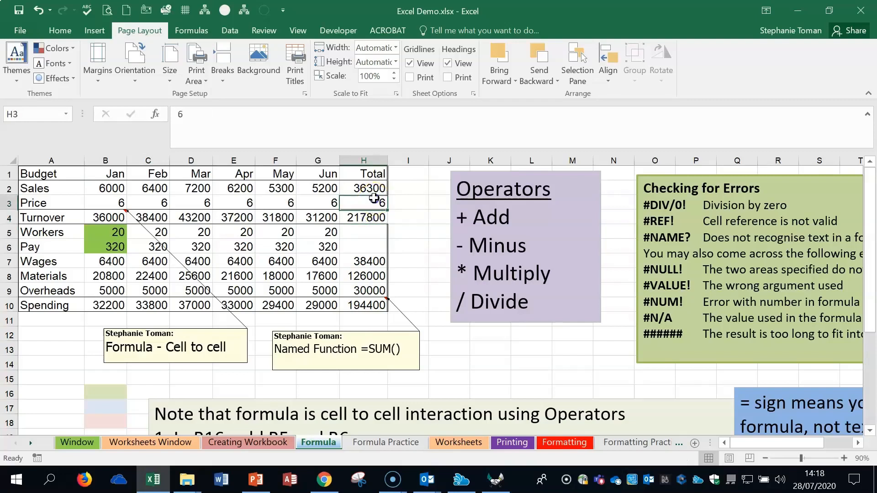
# Clear the Price in H3 and open the Turnover total in H4 to check which cells its formula references.
pyautogui.click(375, 202)
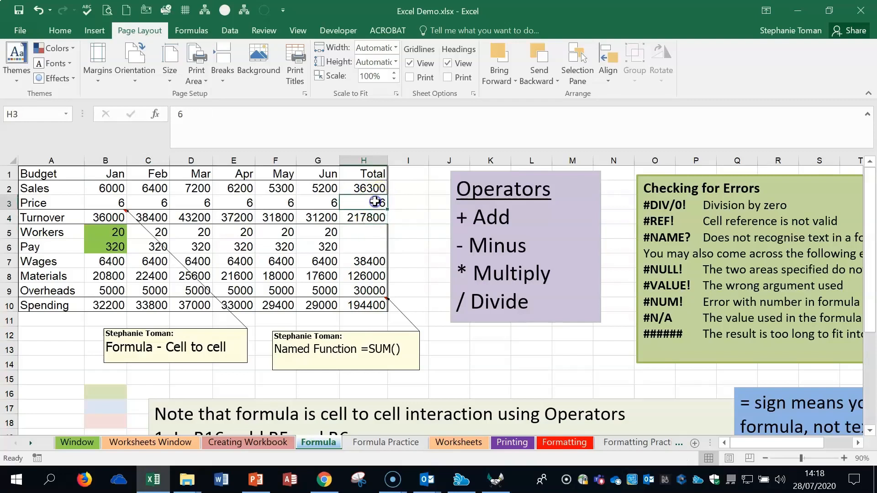
pyautogui.press('Delete')
pyautogui.doubleClick(370, 218)
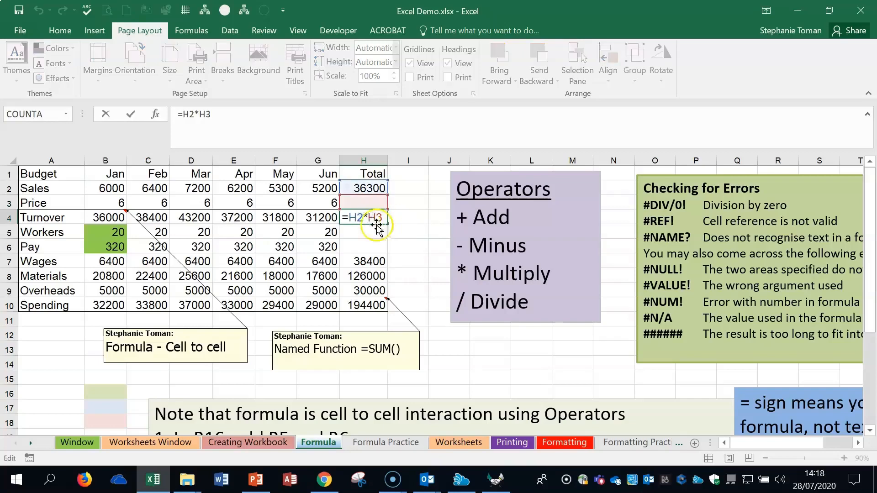
# Close the H4 formula and enter 6 again as the Price in cell H3.
pyautogui.click(369, 201)
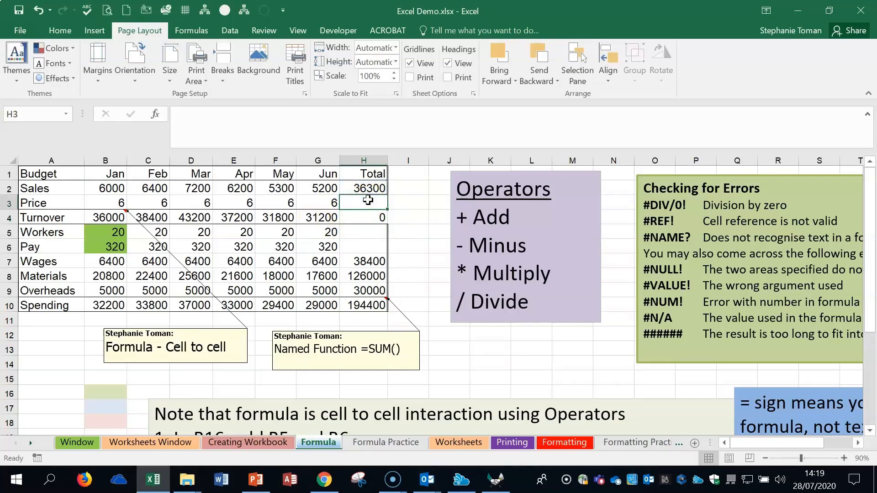
pyautogui.write('6')
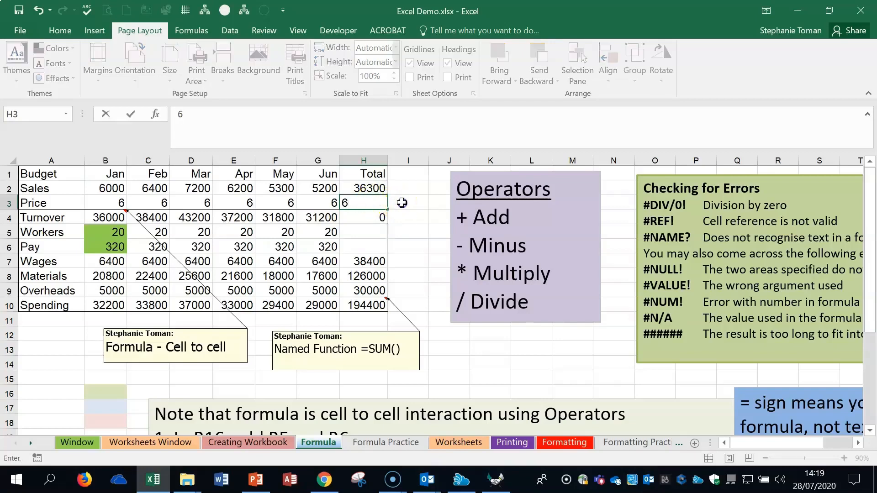
pyautogui.click(402, 203)
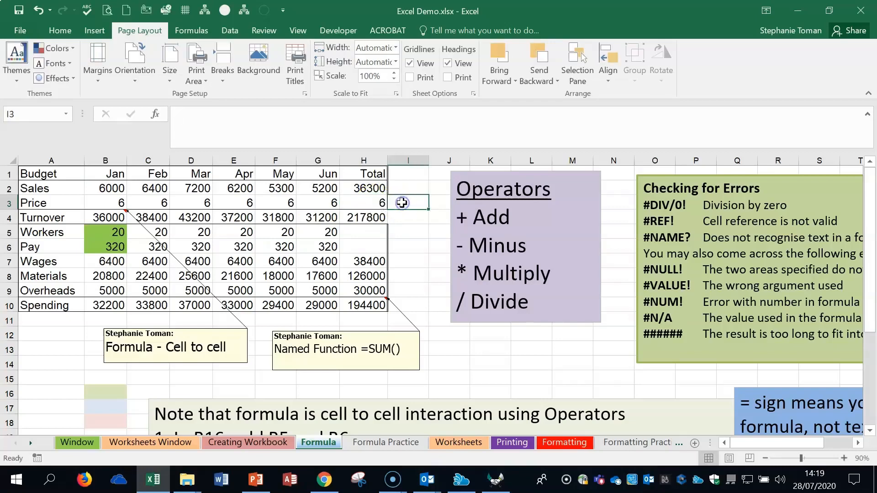
# Examine the cell references in the January Turnover formula in B4 and leave it without editing.
pyautogui.click(94, 232)
pyautogui.click(101, 218)
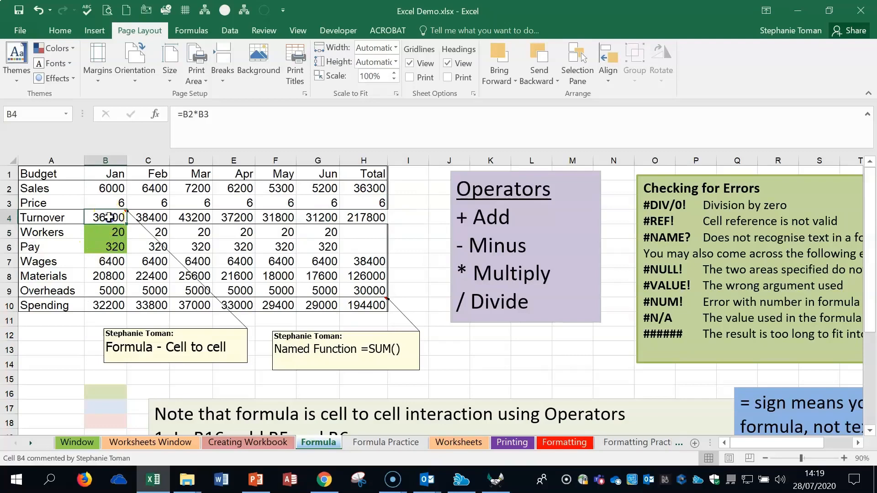
pyautogui.doubleClick(101, 215)
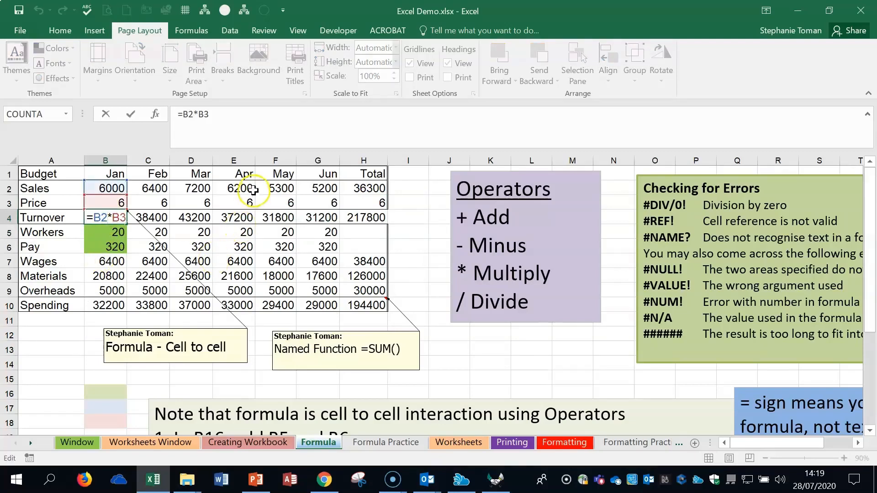
pyautogui.press('Escape')
# Sum the January column in cell A15 with the formula =SUM(B2:B10).
pyautogui.click(492, 361)
pyautogui.scroll(-2, 492, 361)
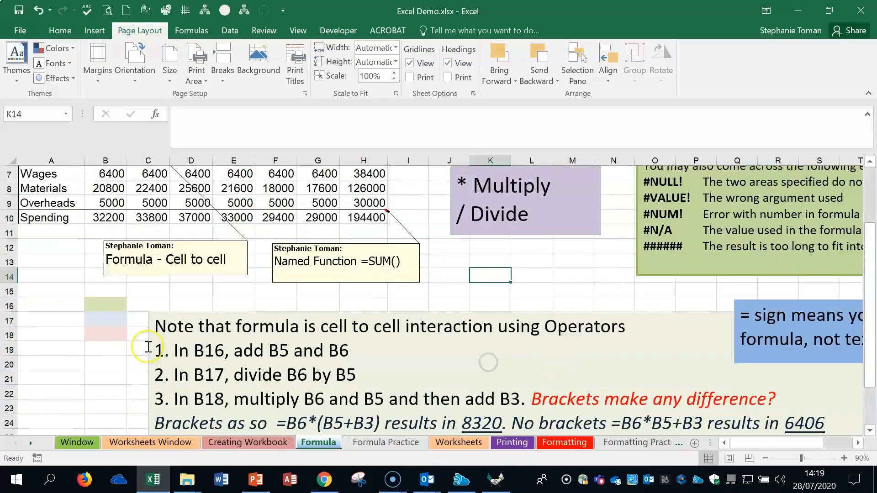
pyautogui.click(36, 291)
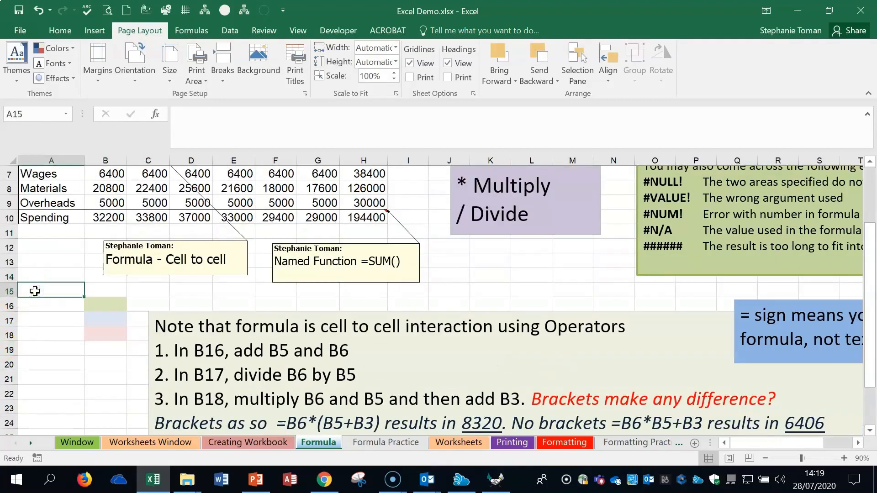
pyautogui.write('=sum')
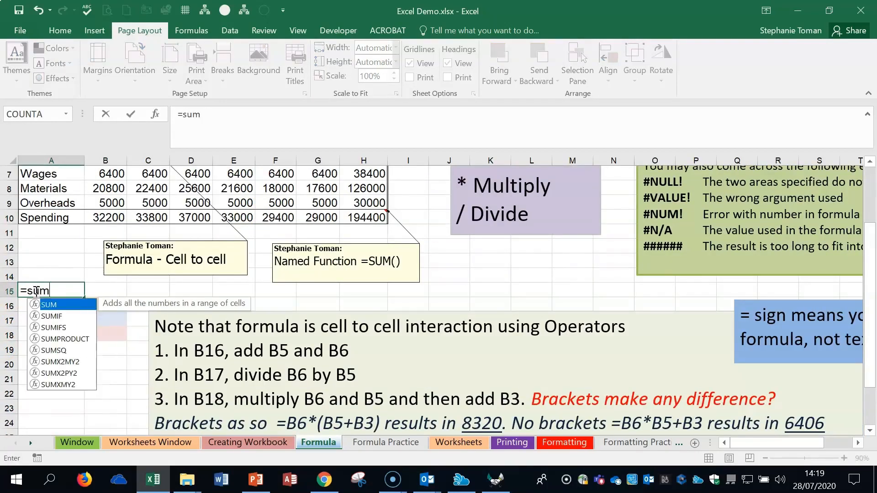
pyautogui.doubleClick(53, 304)
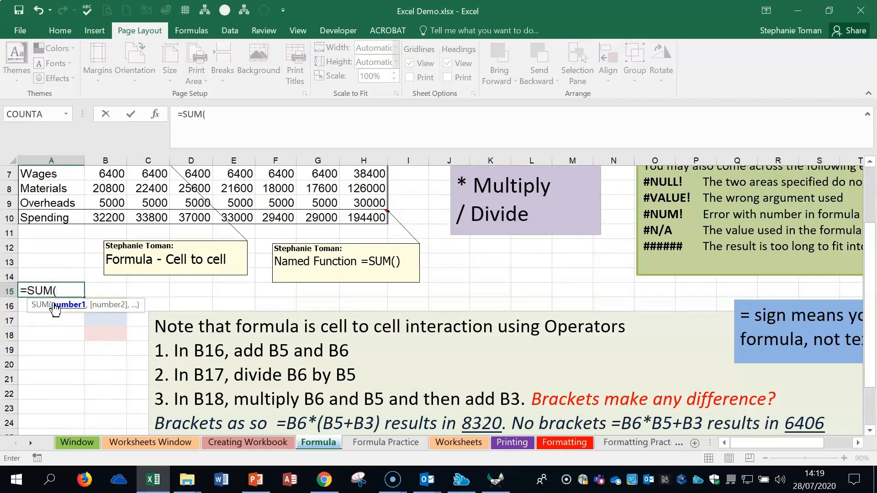
pyautogui.scroll(2, 91, 274)
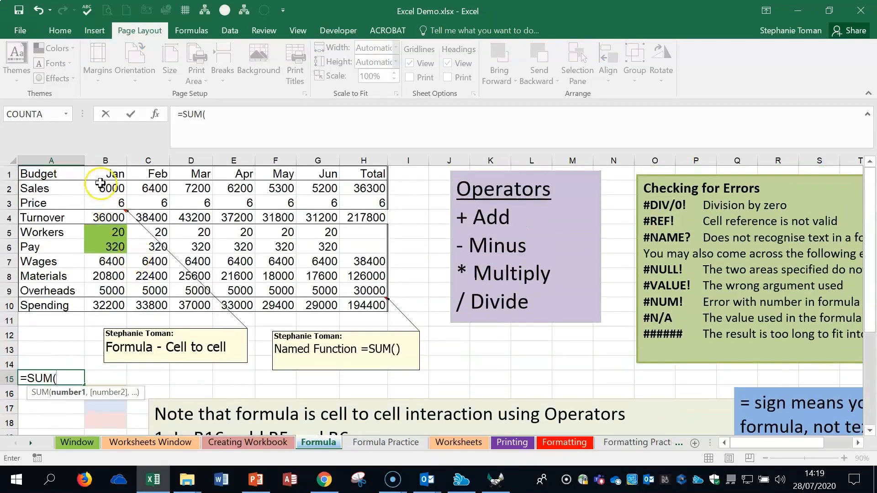
pyautogui.moveTo(101, 183); pyautogui.dragTo(102, 288)
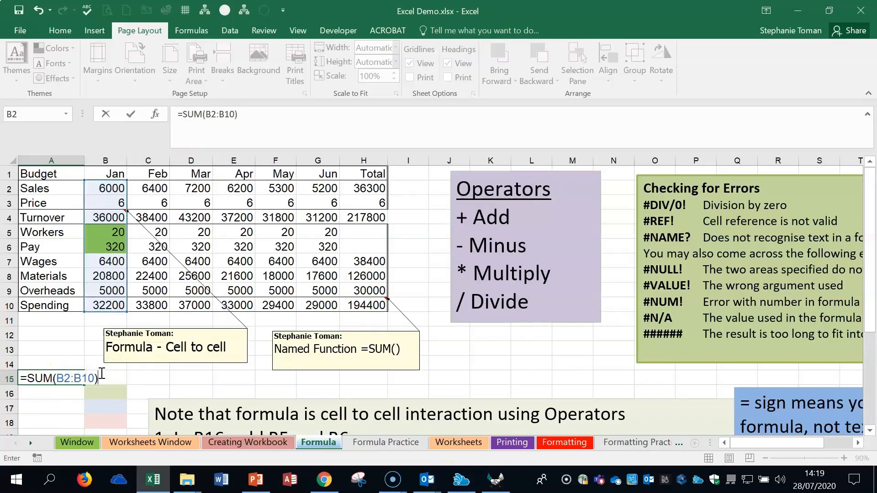
pyautogui.press('Return')
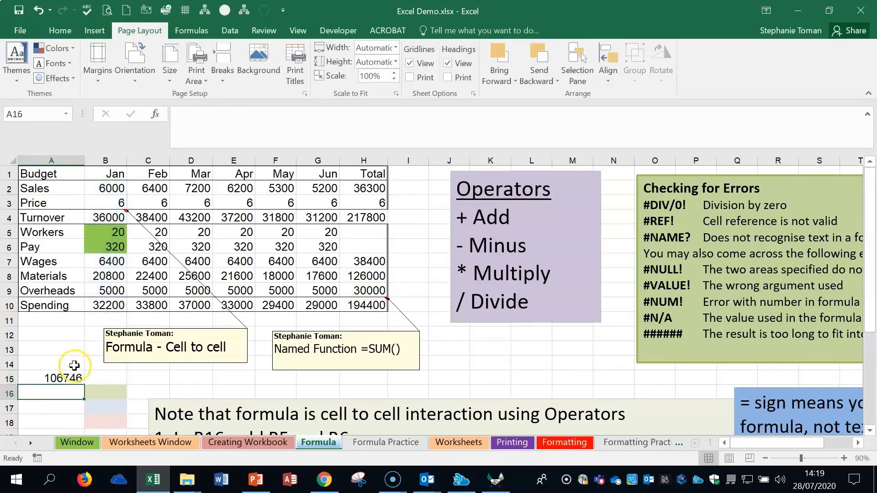
# Try to replace the formula in A15 with a cell-by-cell addition, =B2+B3+B4+B5+B6+B7), and decline the suggested correction.
pyautogui.click(60, 378)
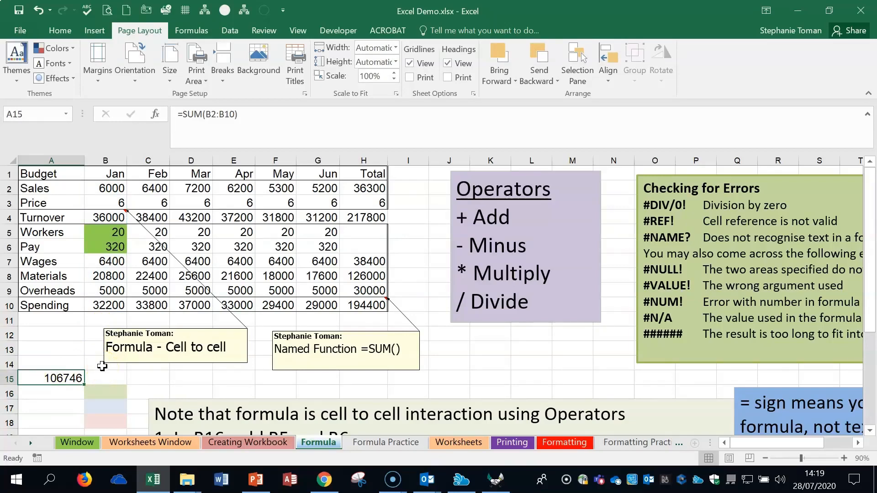
pyautogui.write('=')
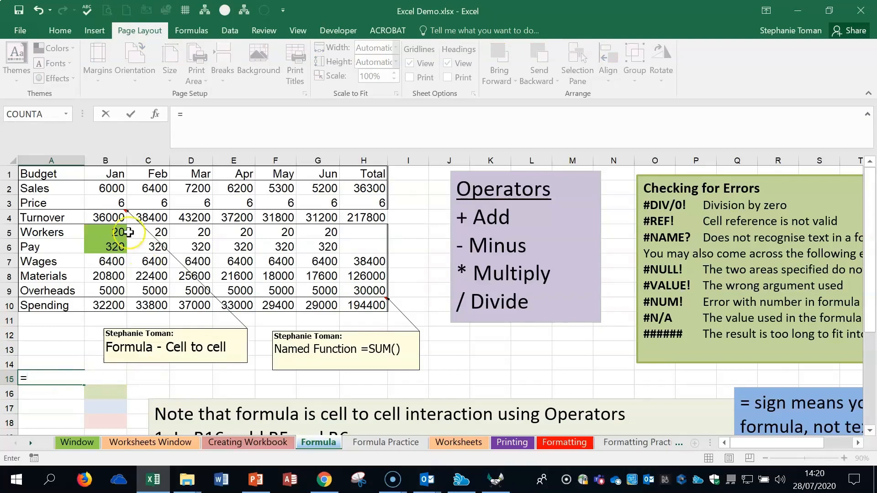
pyautogui.click(113, 190)
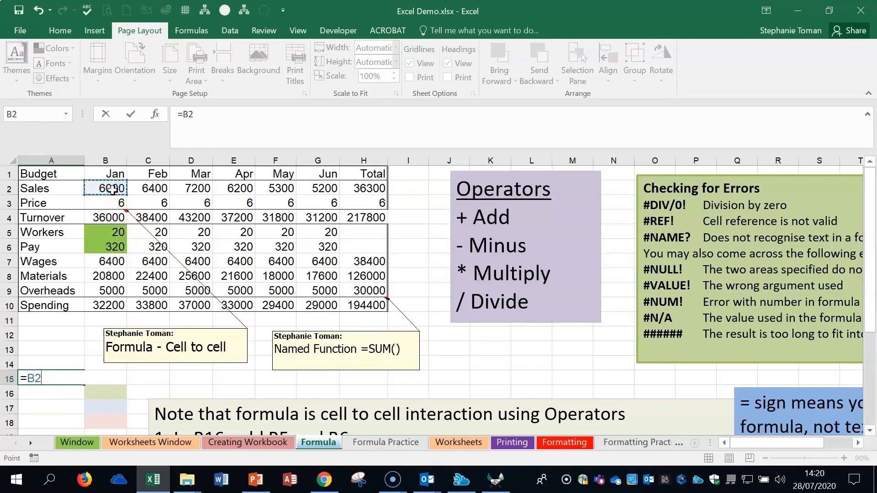
pyautogui.click(108, 201)
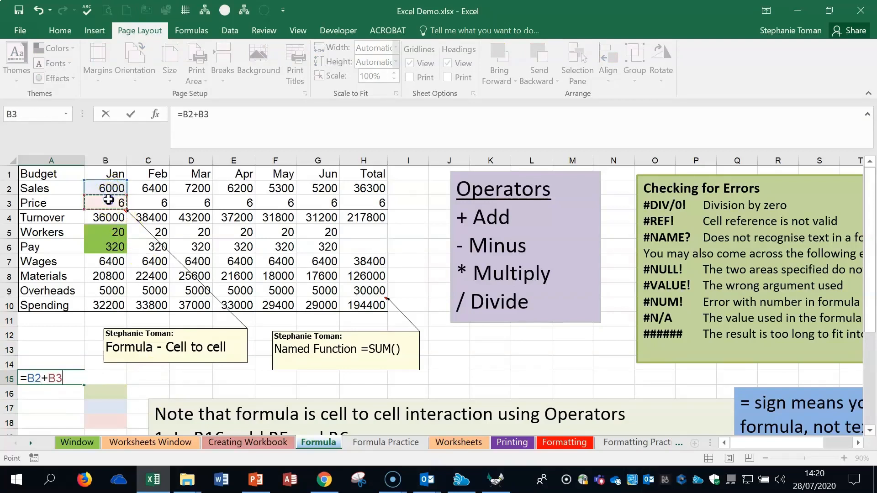
pyautogui.click(107, 216)
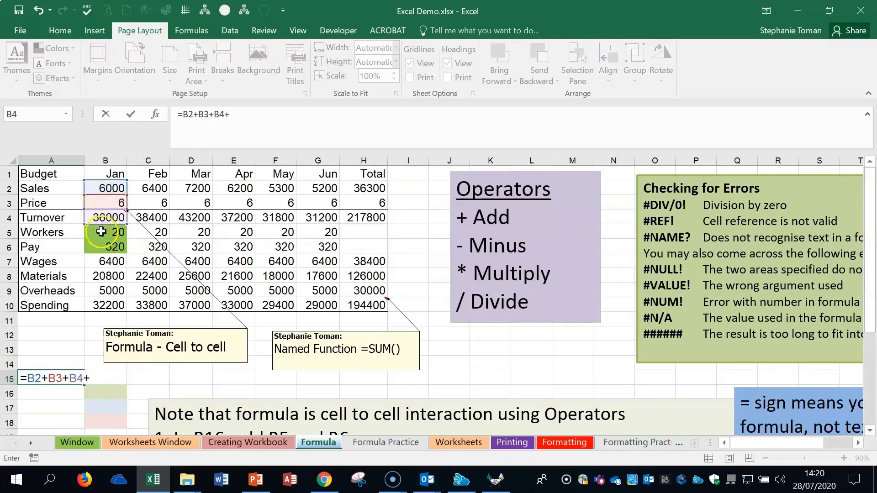
pyautogui.click(101, 232)
pyautogui.write('+')
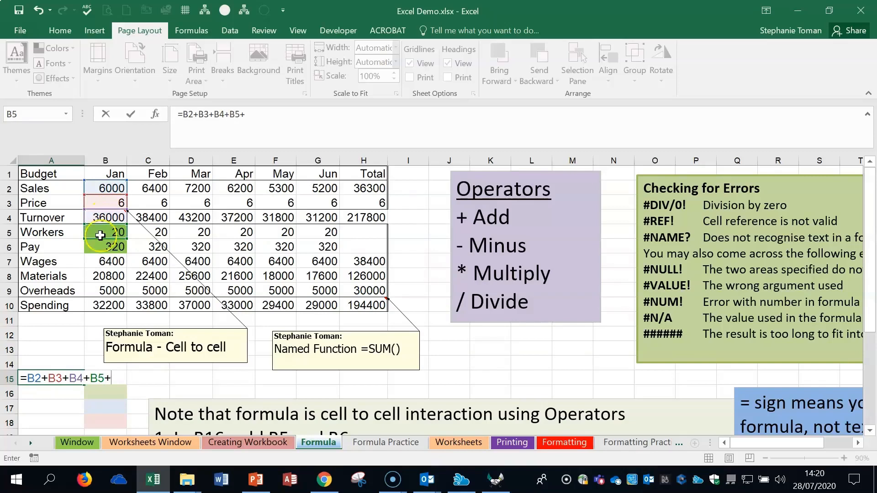
pyautogui.click(114, 247)
pyautogui.write('+')
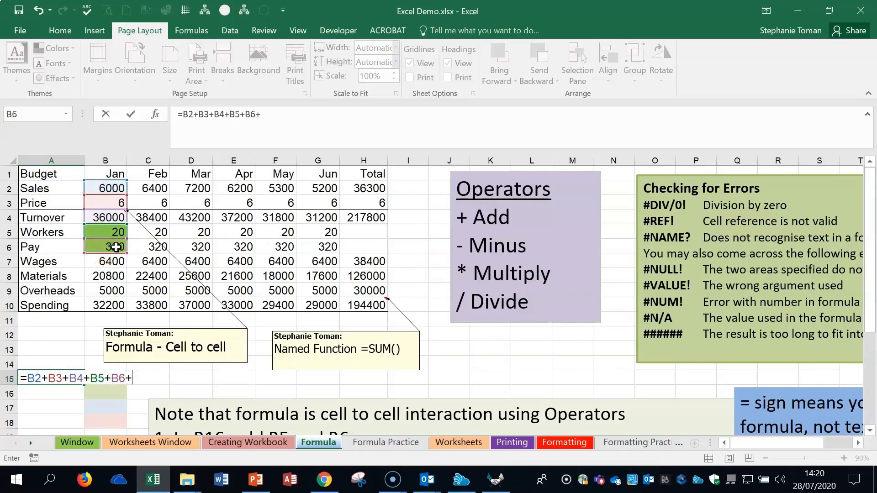
pyautogui.click(113, 263)
pyautogui.write('+')
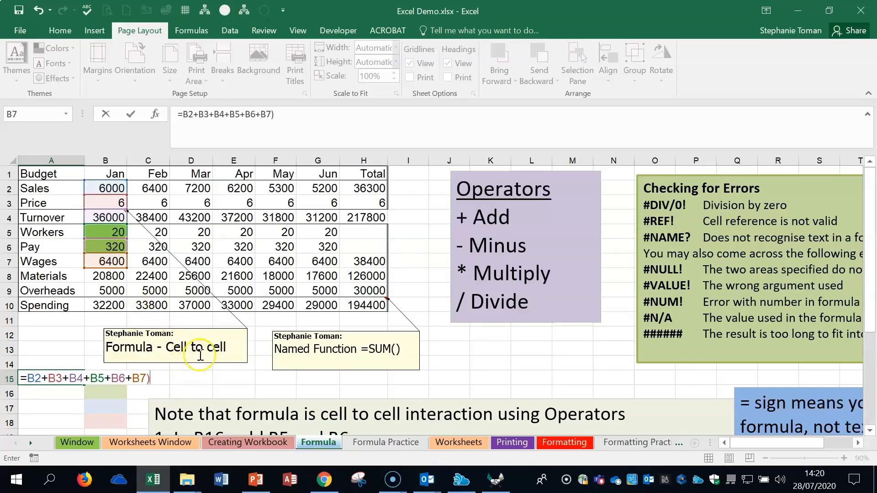
pyautogui.press('Return')
pyautogui.click(470, 291)
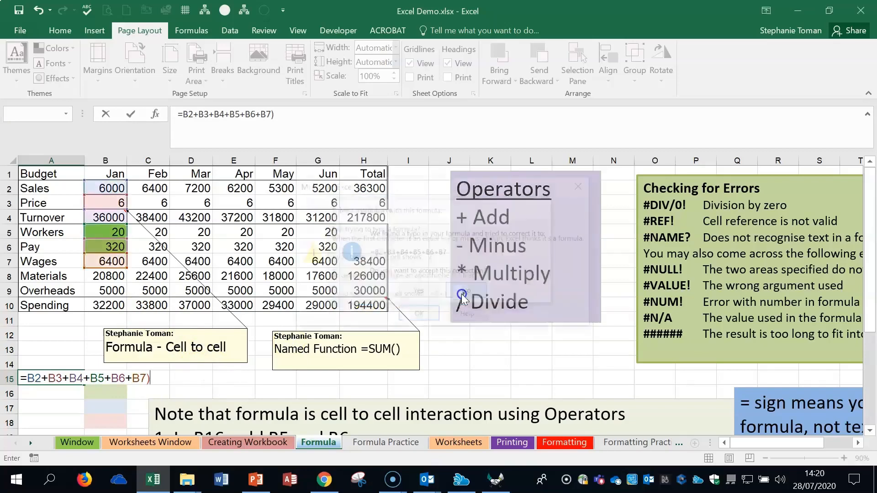
pyautogui.click(413, 315)
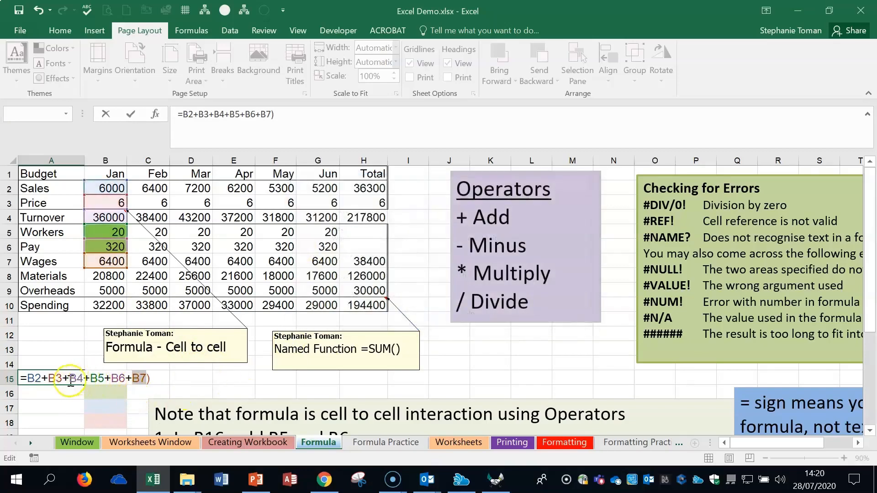
# Delete the whole formula from cell A15 and leave the cell empty.
pyautogui.moveTo(149, 378); pyautogui.dragTo(14, 377)
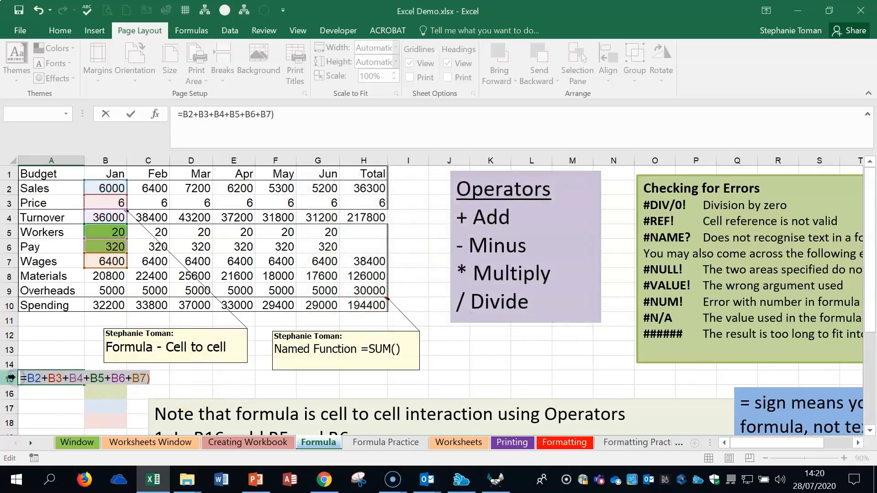
pyautogui.press('BackSpace')
pyautogui.click(70, 407)
pyautogui.click(167, 380)
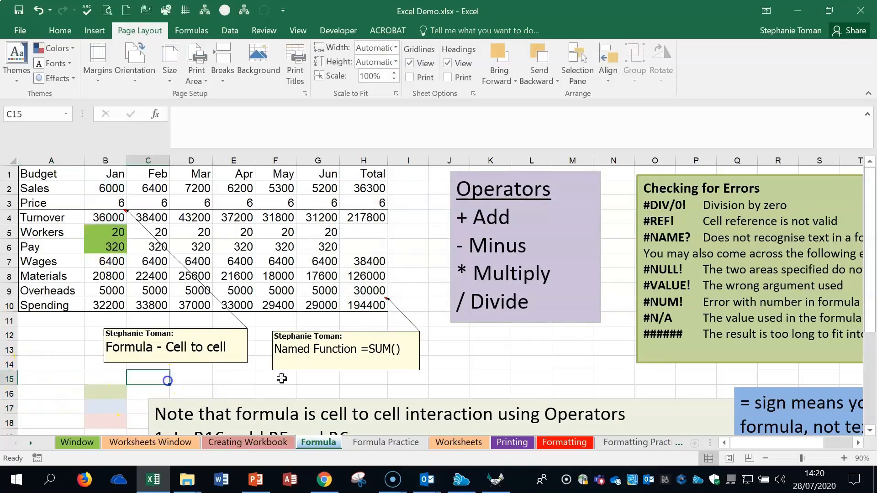
# Add the January Workers and Pay in cell B16 with =B5+B6 and check which cells the formula references.
pyautogui.click(844, 458)
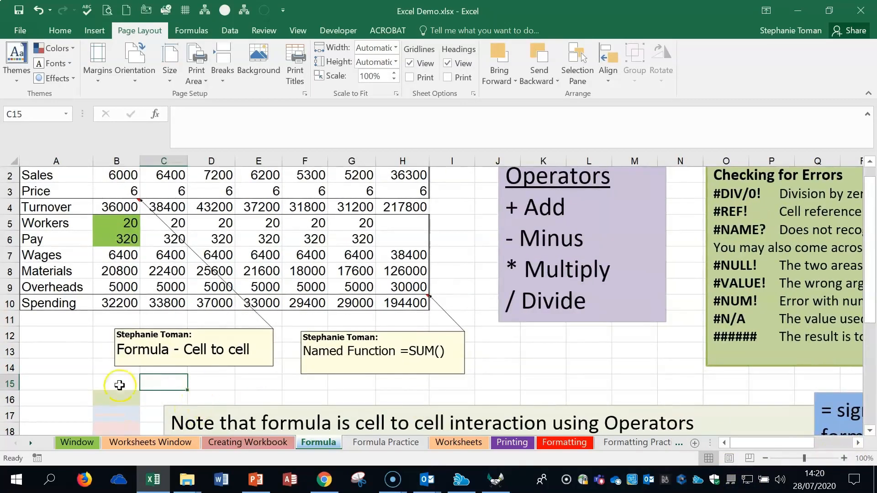
pyautogui.click(119, 395)
pyautogui.scroll(-2, 311, 385)
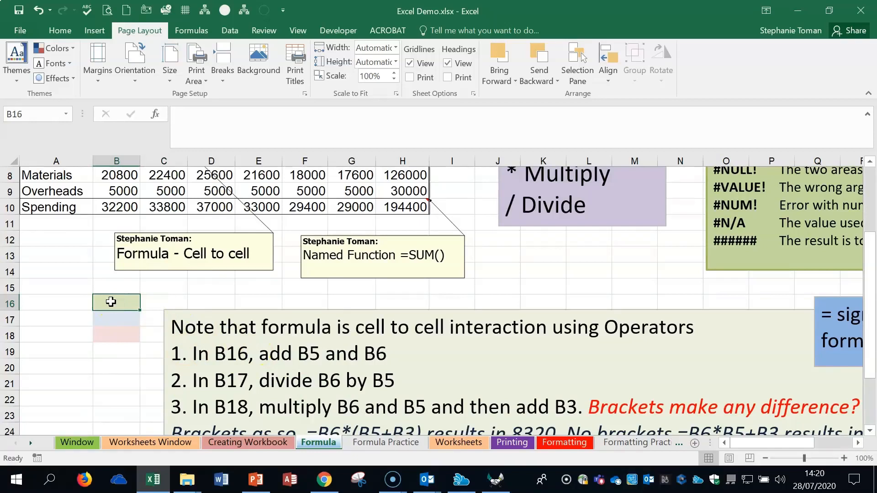
pyautogui.write('=')
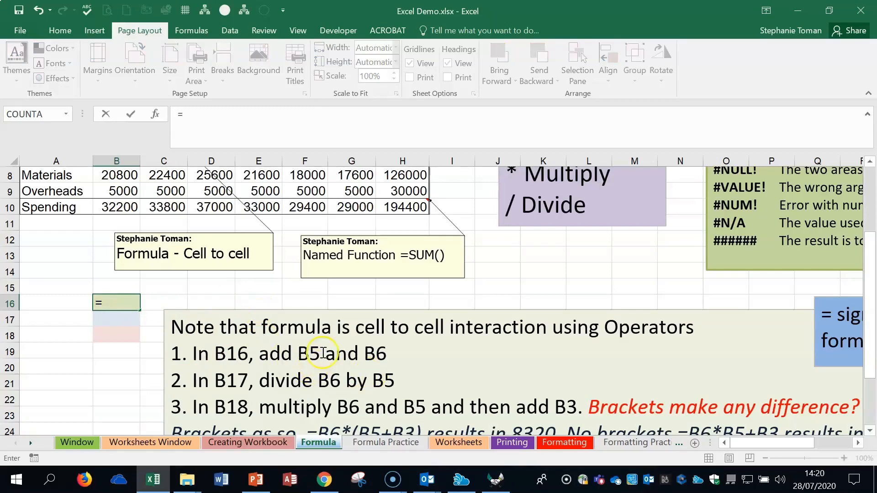
pyautogui.scroll(2, 326, 353)
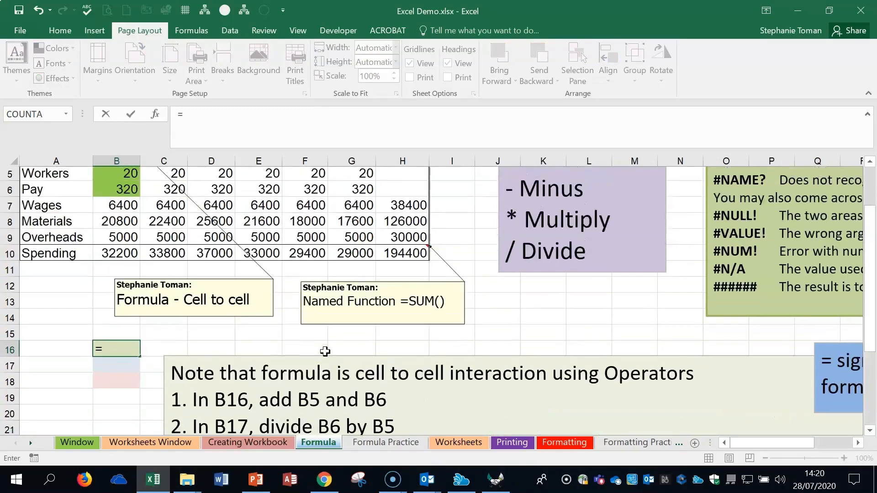
pyautogui.click(123, 223)
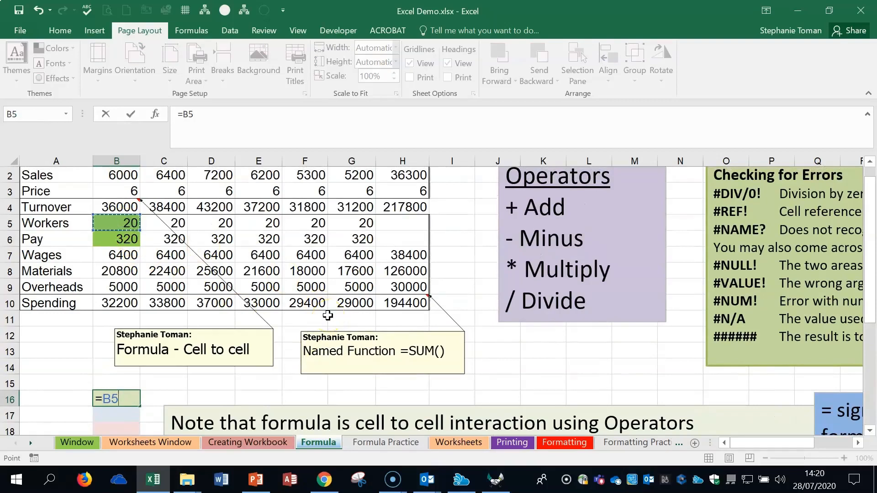
pyautogui.write('+')
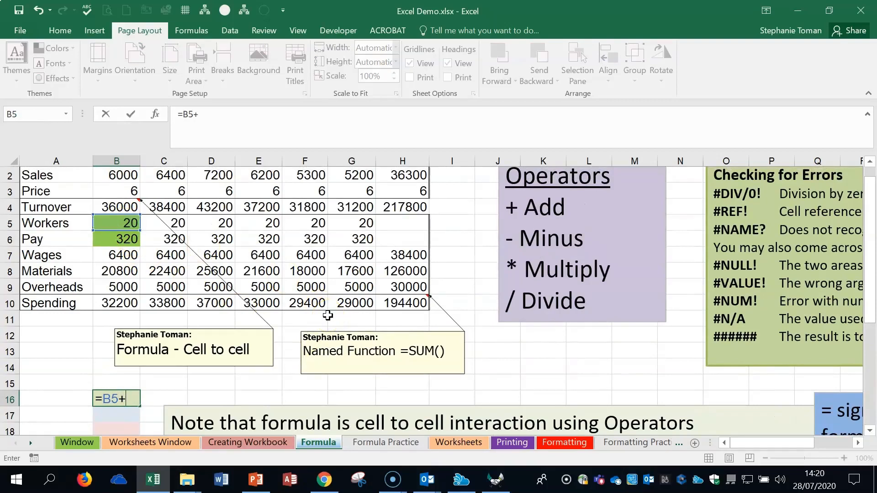
pyautogui.click(120, 242)
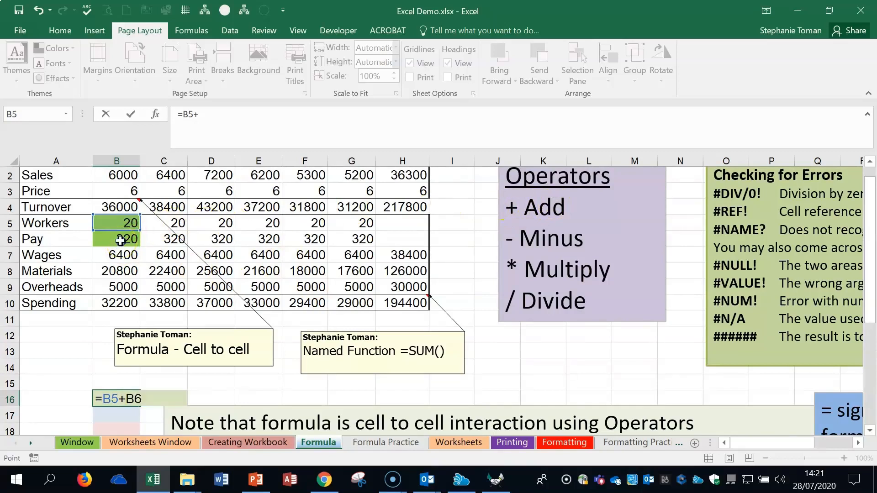
pyautogui.press('Return')
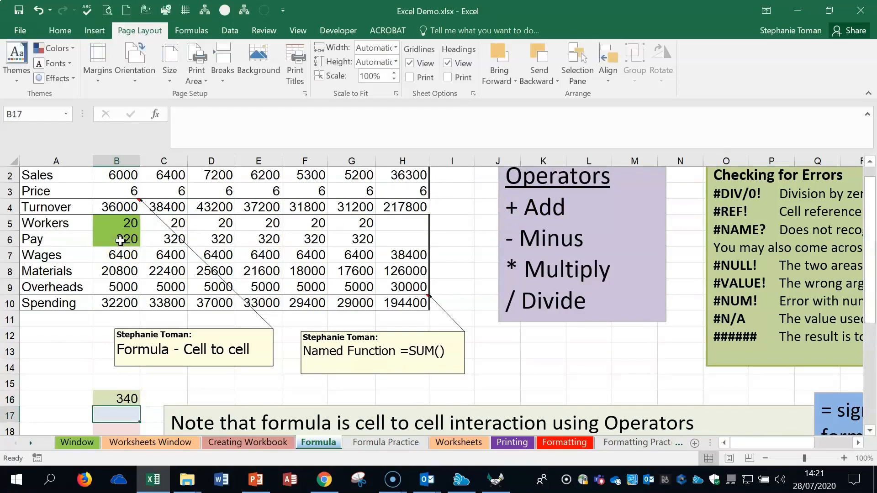
pyautogui.doubleClick(121, 399)
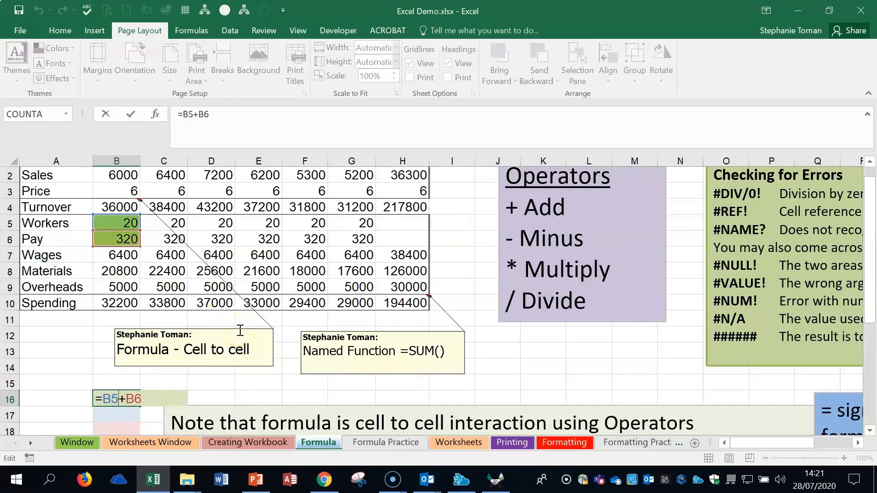
pyautogui.hotkey('ctrl', 'Return')
# Divide the January Pay by the Workers in cell B17 with the formula =B6/B5.
pyautogui.click(118, 416)
pyautogui.scroll(-2, 117, 417)
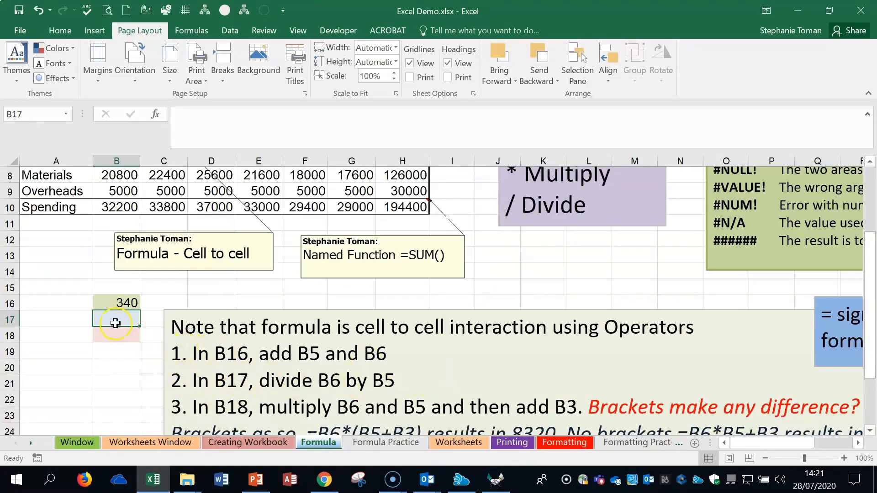
pyautogui.write('=')
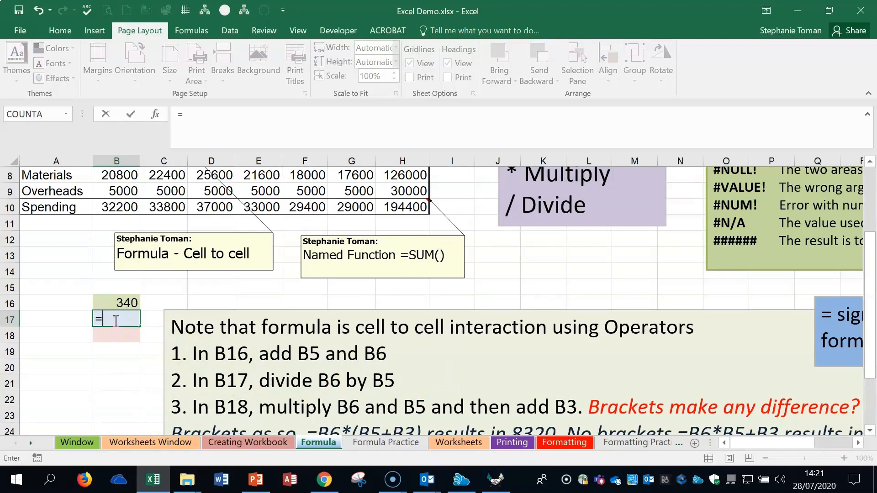
pyautogui.scroll(2, 166, 285)
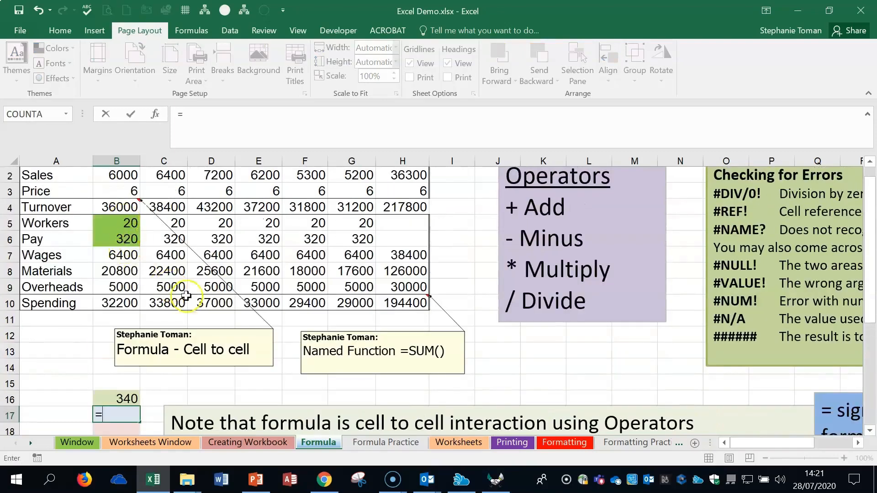
pyautogui.scroll(-1, 323, 402)
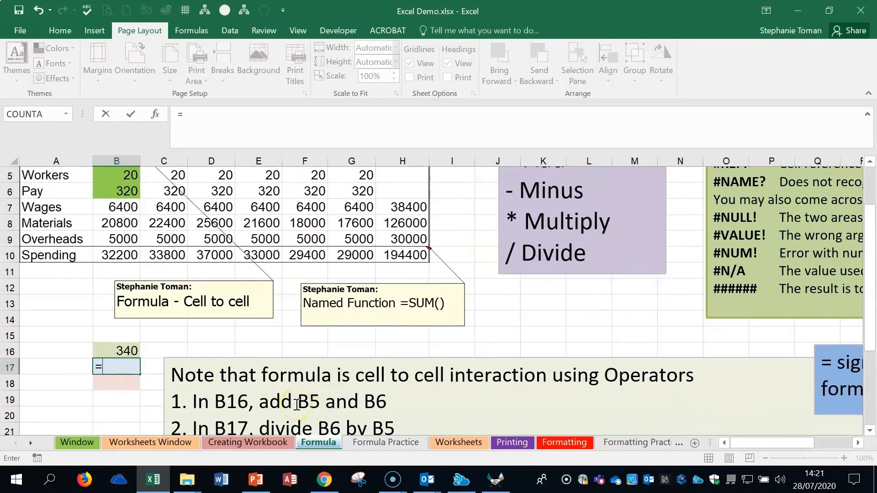
pyautogui.scroll(2, 251, 369)
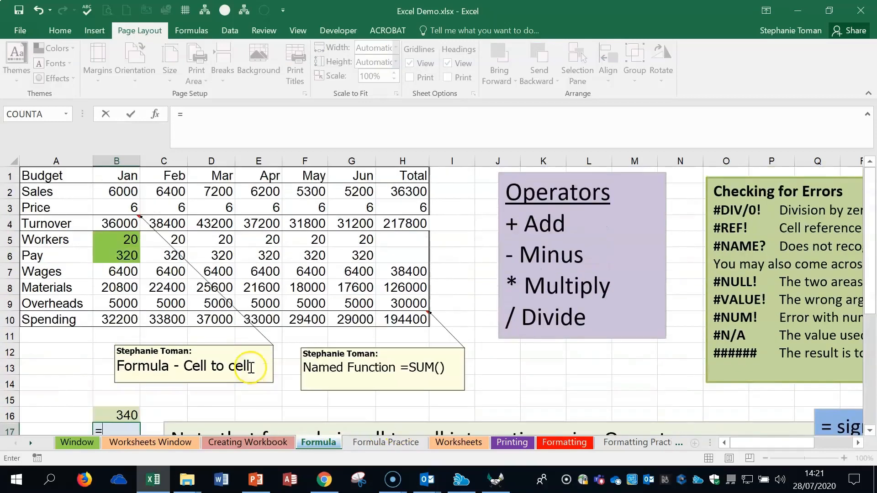
pyautogui.click(120, 255)
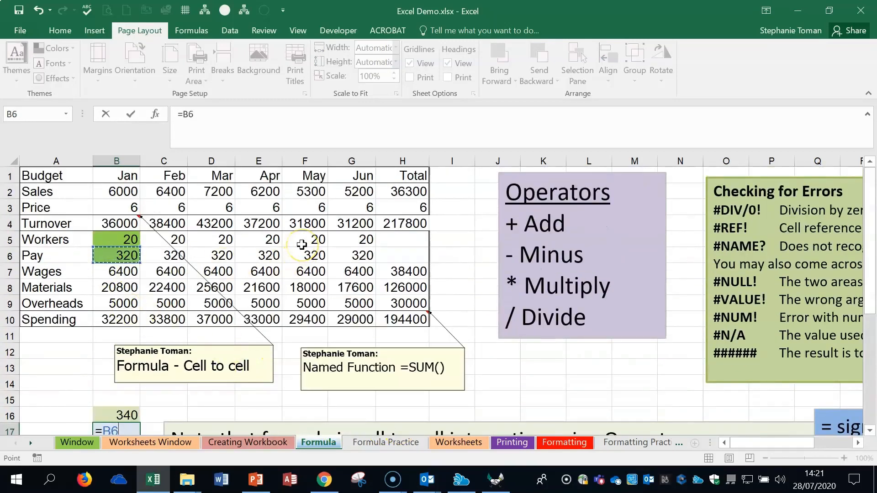
pyautogui.scroll(-2, 302, 244)
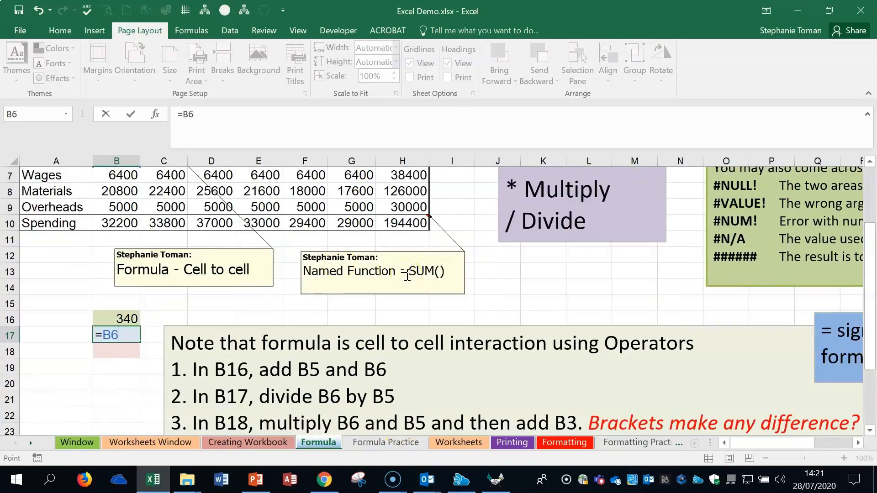
pyautogui.write('/')
pyautogui.scroll(1, 407, 276)
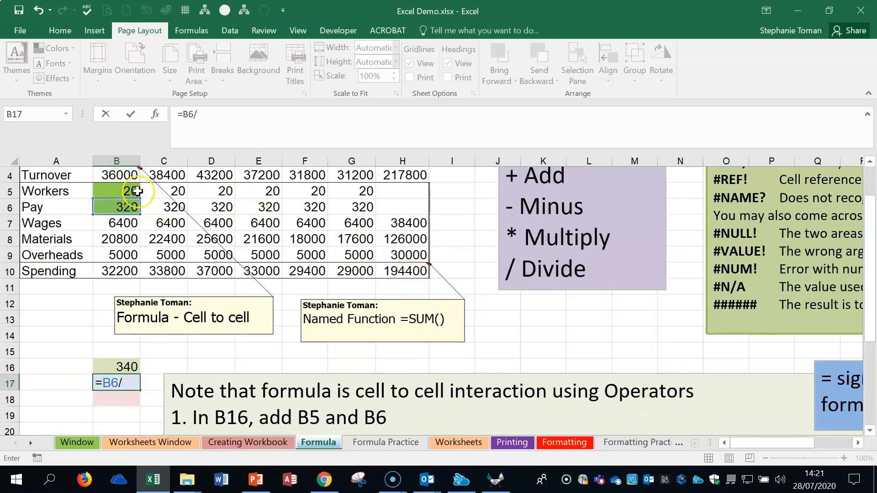
pyautogui.click(136, 191)
pyautogui.press('Return')
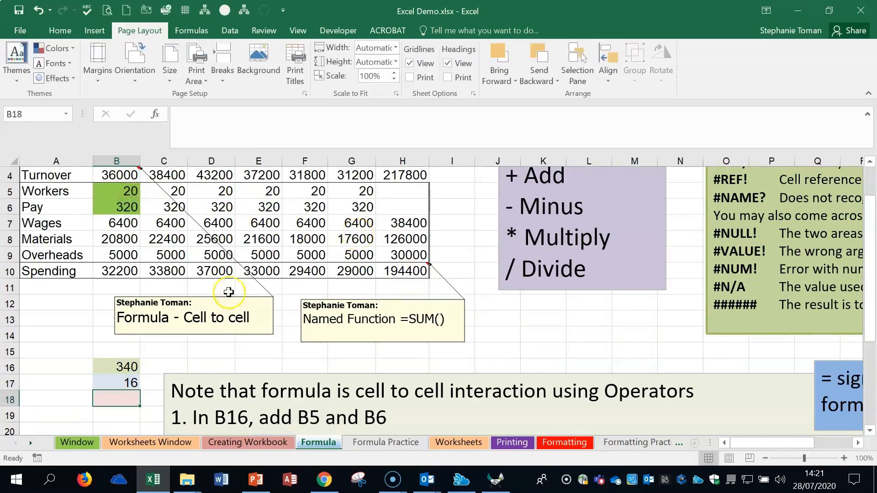
# Multiply the January Pay by the Workers and add the Price in cell B18 with the formula =B6*B5+B3.
pyautogui.click(141, 404)
pyautogui.scroll(-1, 133, 394)
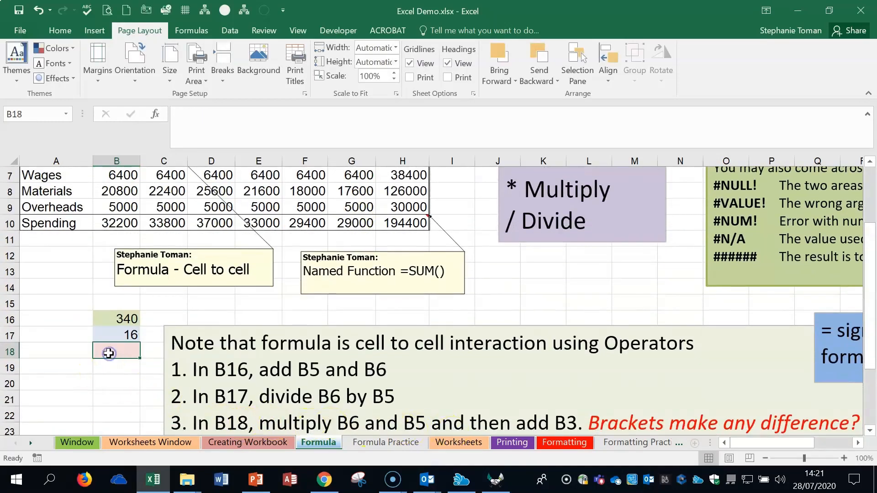
pyautogui.write('=')
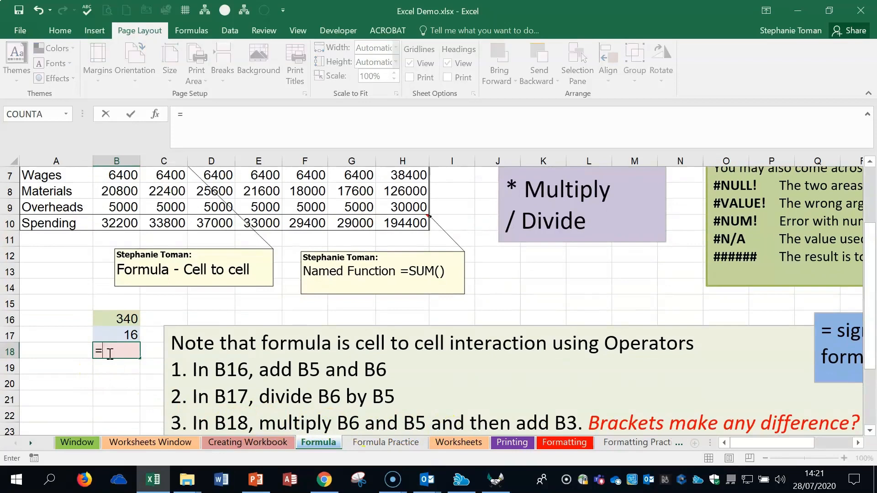
pyautogui.scroll(2, 110, 354)
pyautogui.click(113, 255)
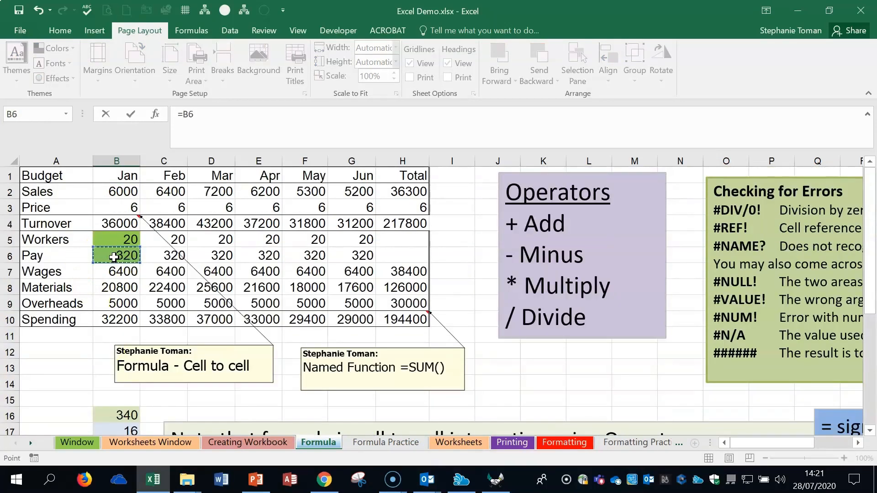
pyautogui.write('*')
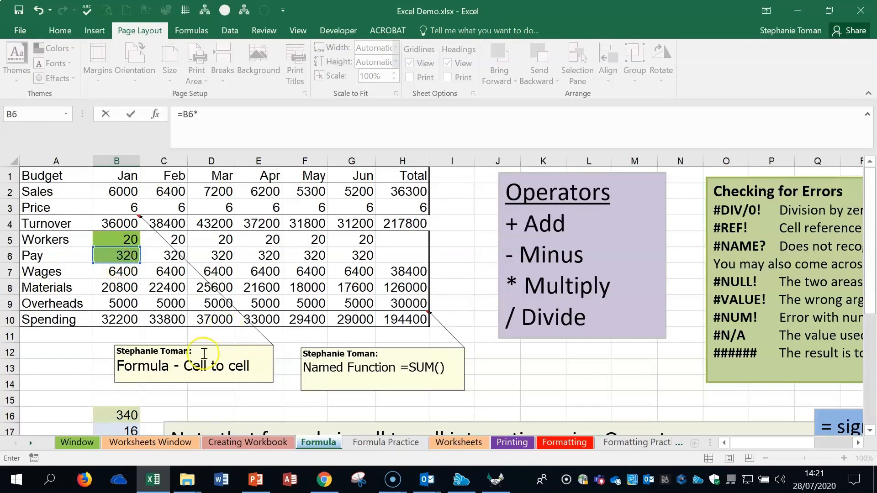
pyautogui.scroll(-1, 220, 368)
pyautogui.scroll(-1, 220, 370)
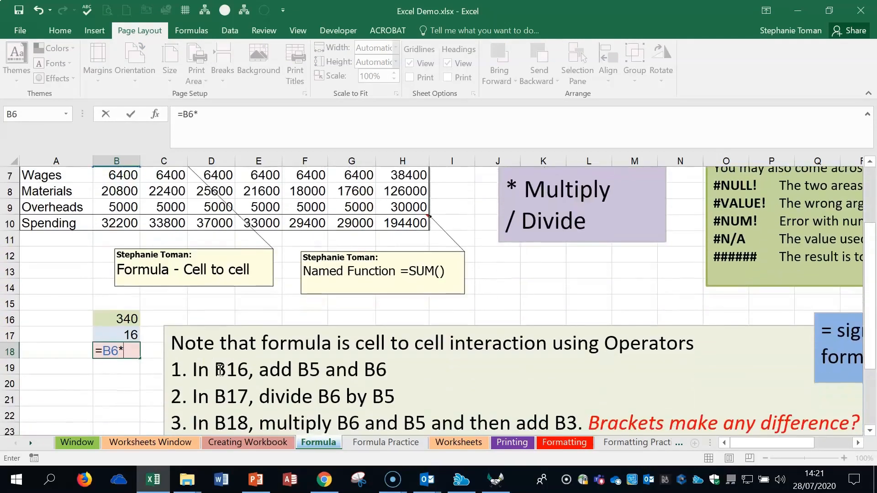
pyautogui.scroll(2, 120, 224)
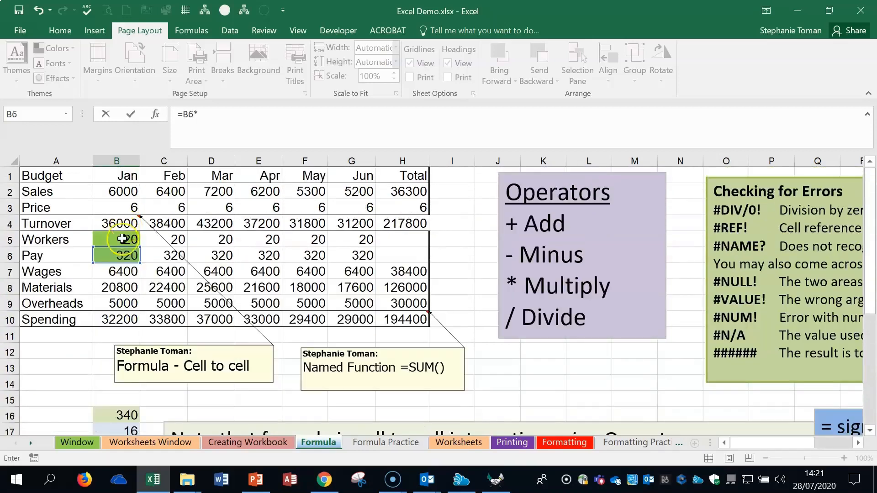
pyautogui.click(120, 236)
pyautogui.scroll(-3, 343, 304)
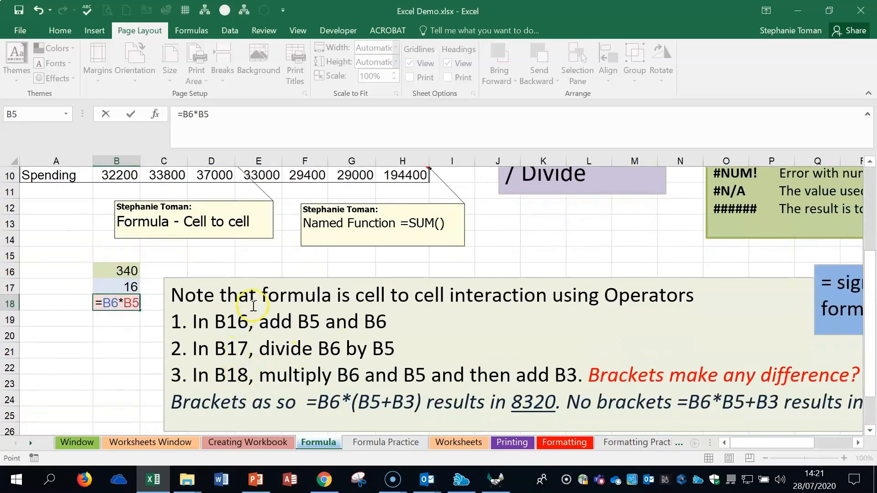
pyautogui.write('+')
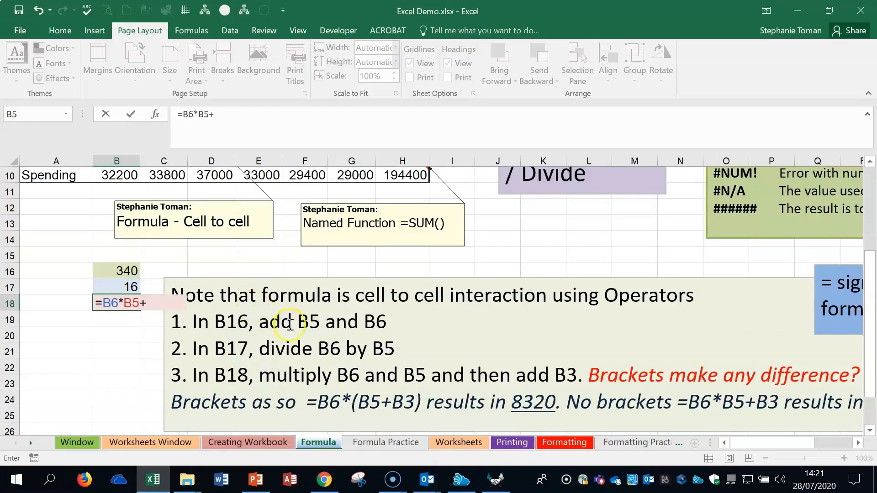
pyautogui.scroll(2, 290, 315)
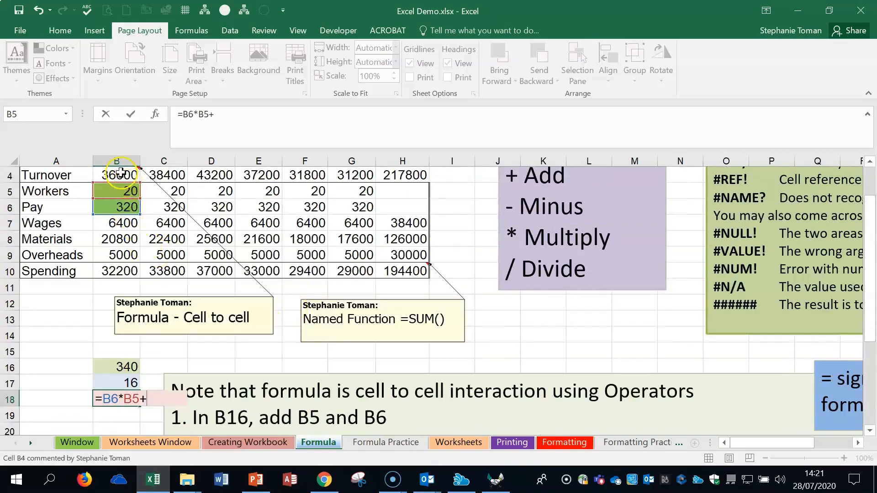
pyautogui.scroll(1, 120, 173)
pyautogui.click(118, 206)
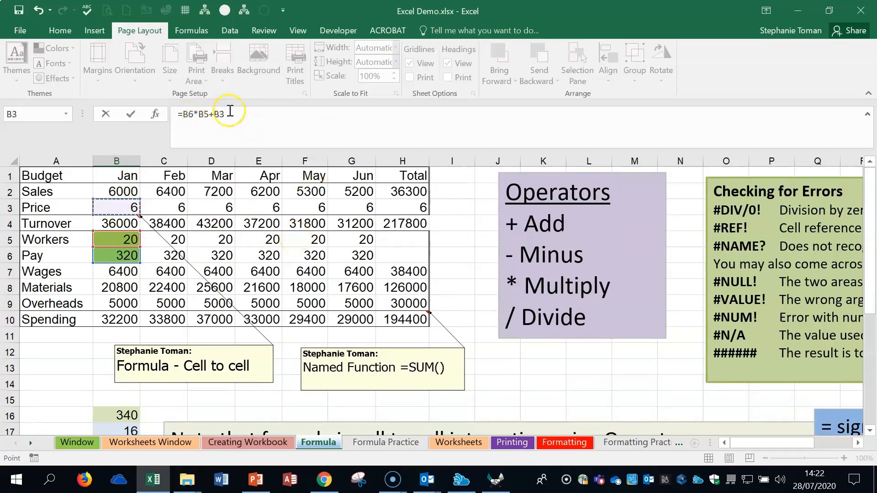
pyautogui.press('Return')
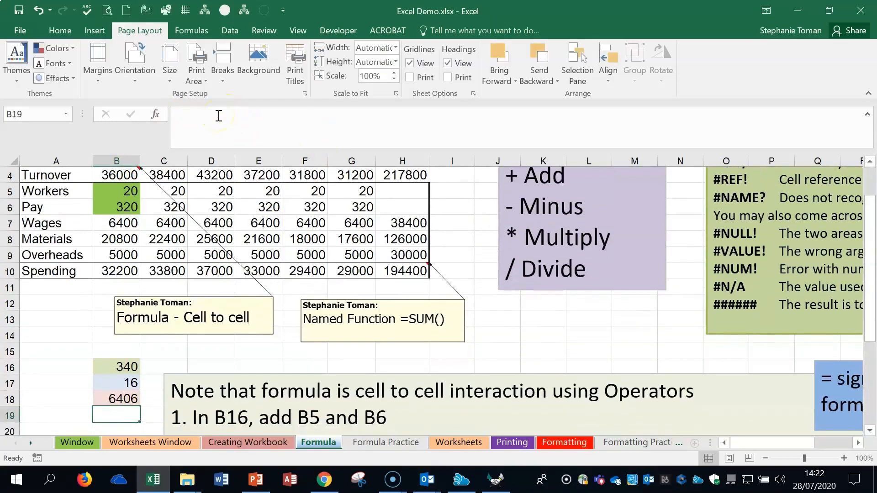
# Add brackets around the addition in the B18 formula to make it =B6*(B5+B3).
pyautogui.click(126, 396)
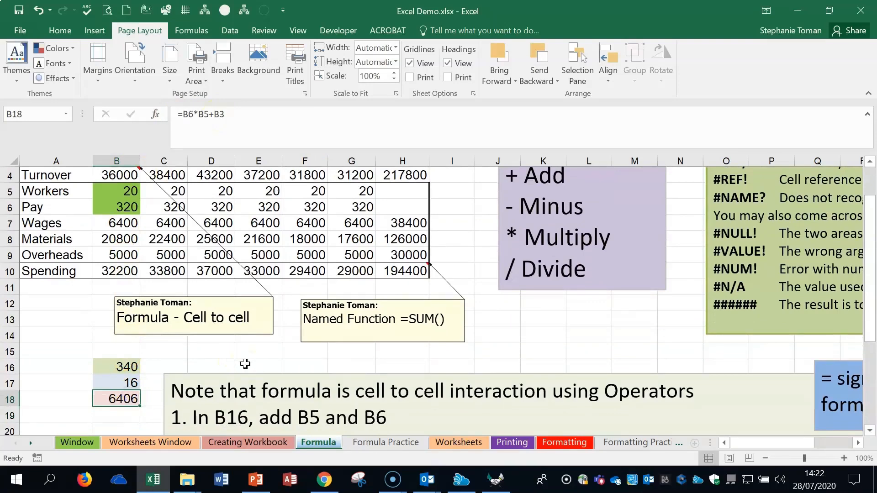
pyautogui.scroll(-3, 246, 363)
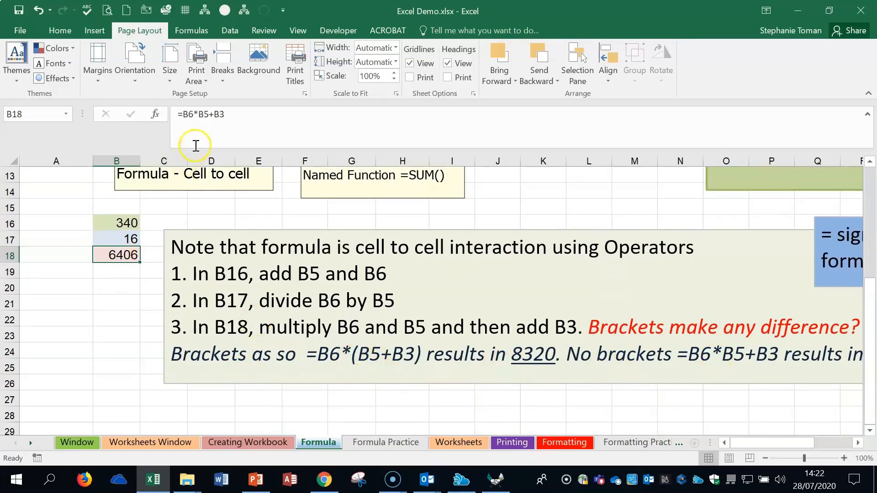
pyautogui.click(197, 114)
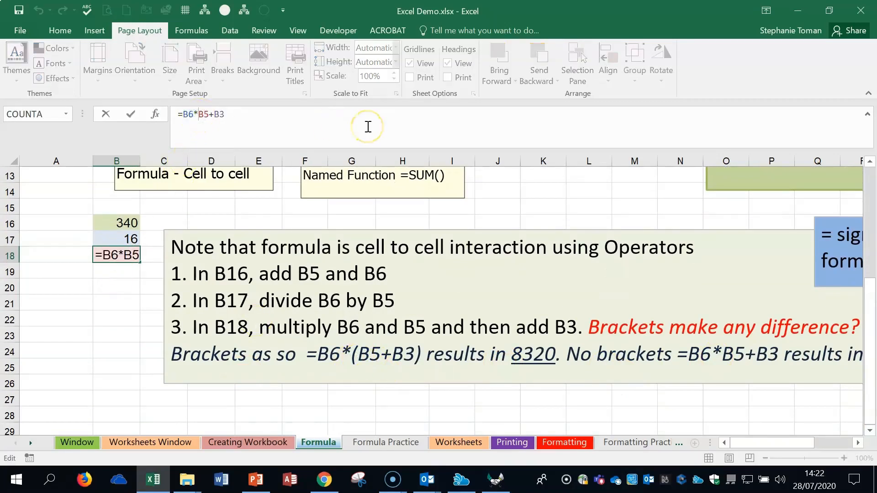
pyautogui.write('(')
pyautogui.click(227, 114)
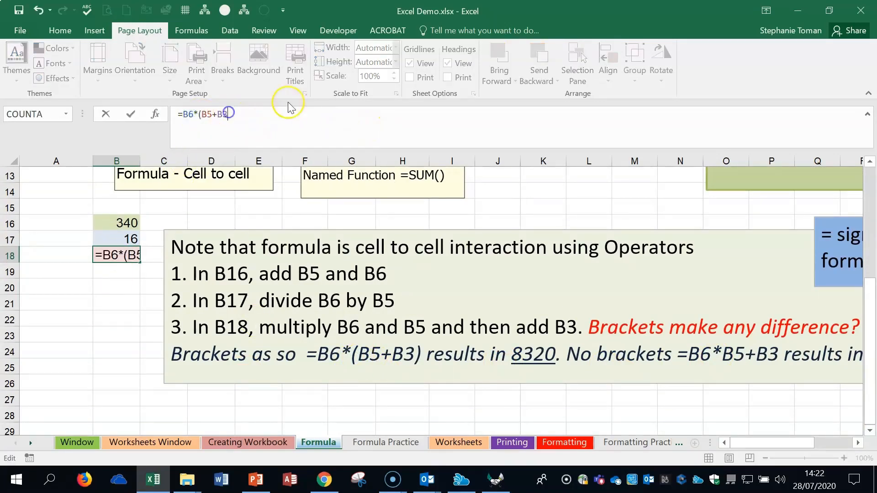
pyautogui.write('_')
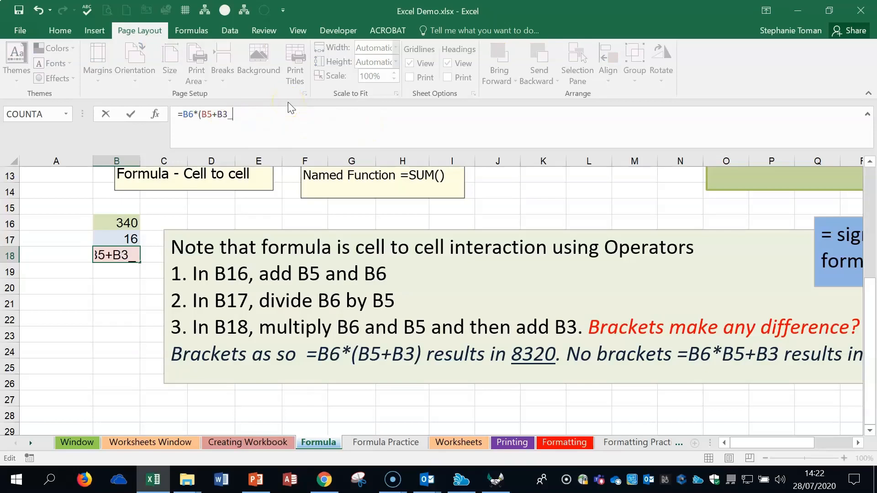
pyautogui.press('BackSpace')
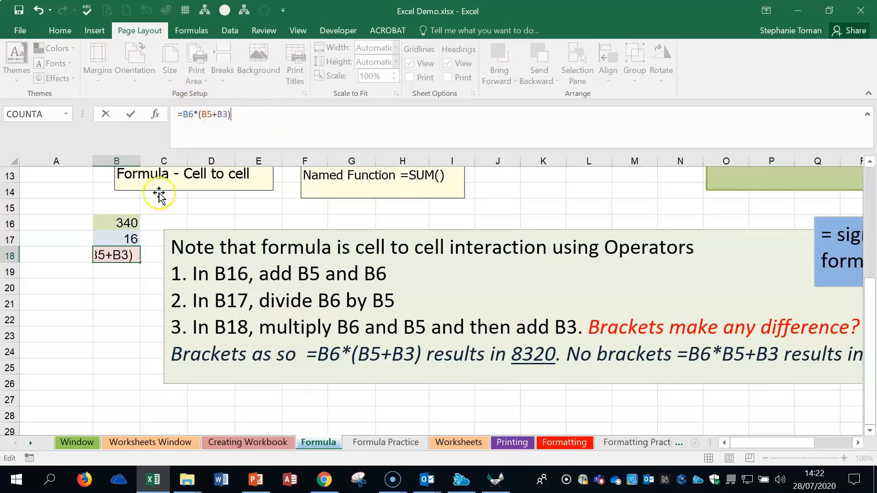
pyautogui.press('Return')
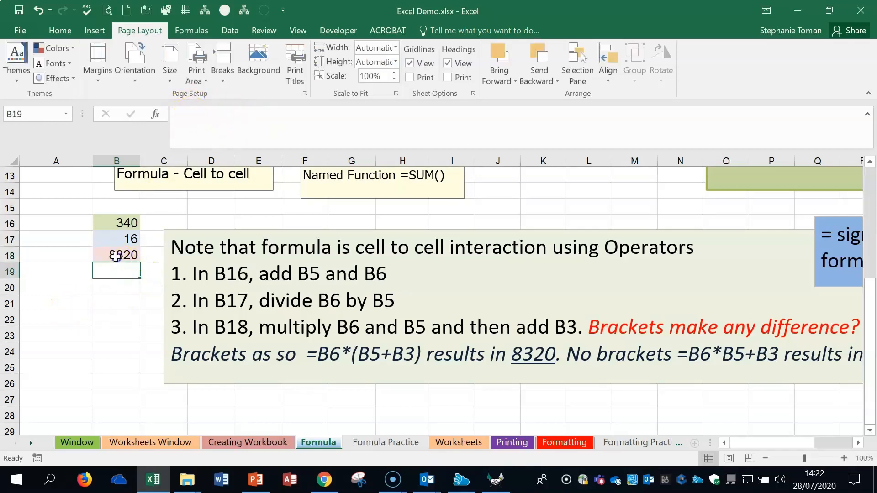
# Undo the last two entries in cell B18 and redo both to compare the formula with and without brackets.
pyautogui.click(117, 255)
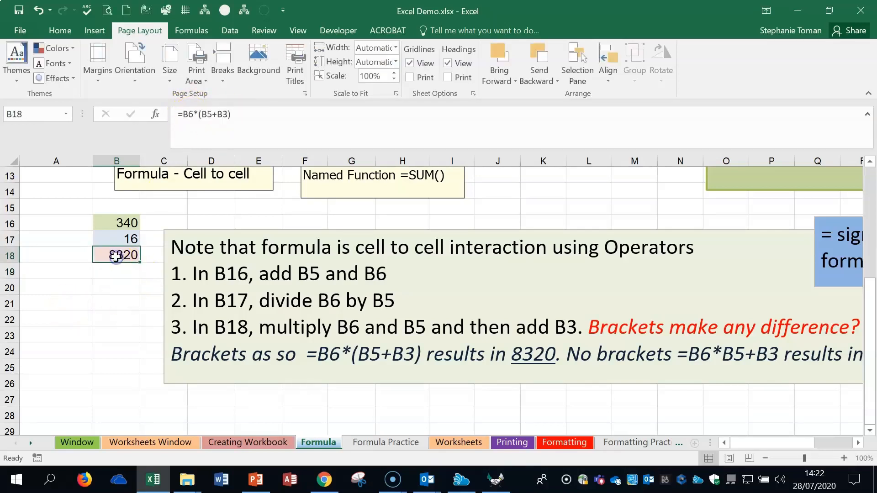
pyautogui.click(39, 10)
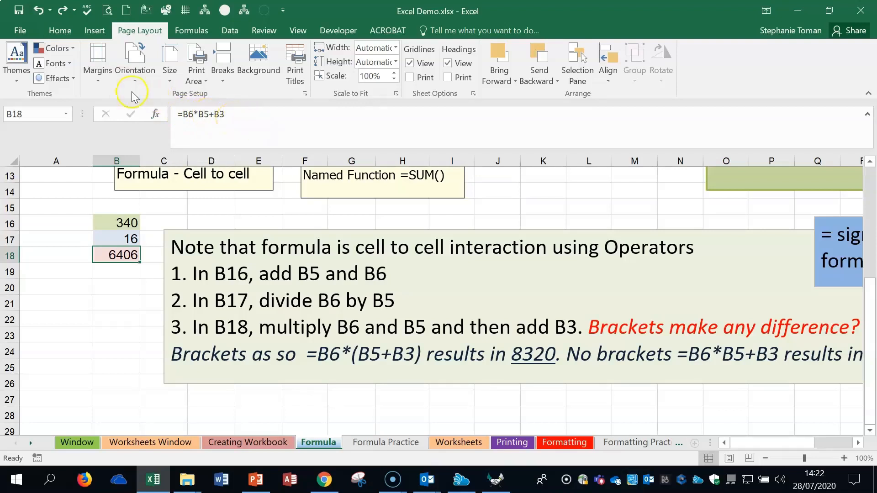
pyautogui.click(38, 11)
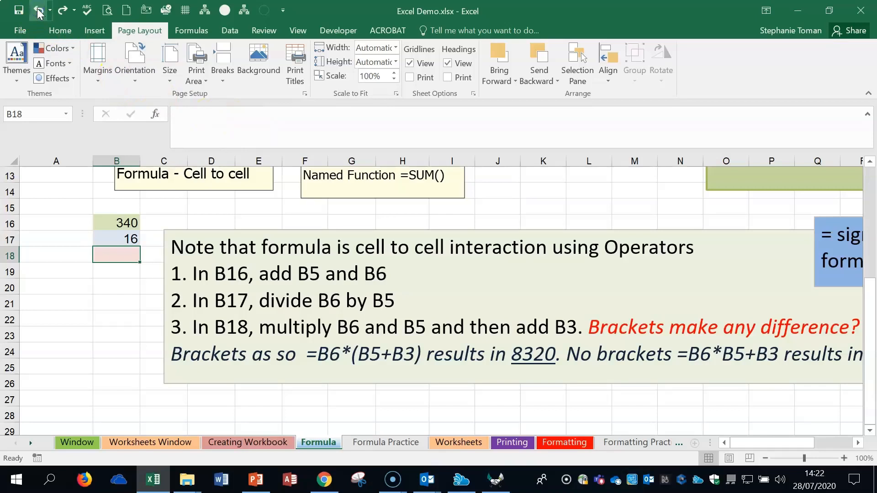
pyautogui.click(61, 10)
pyautogui.click(61, 10)
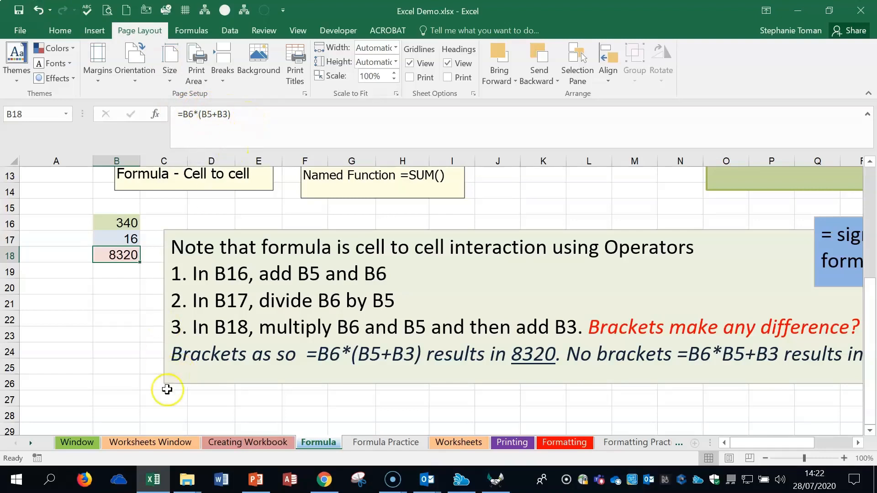
# Look over the Turnover and Difference exercises on the Formula Practice sheet.
pyautogui.click(108, 349)
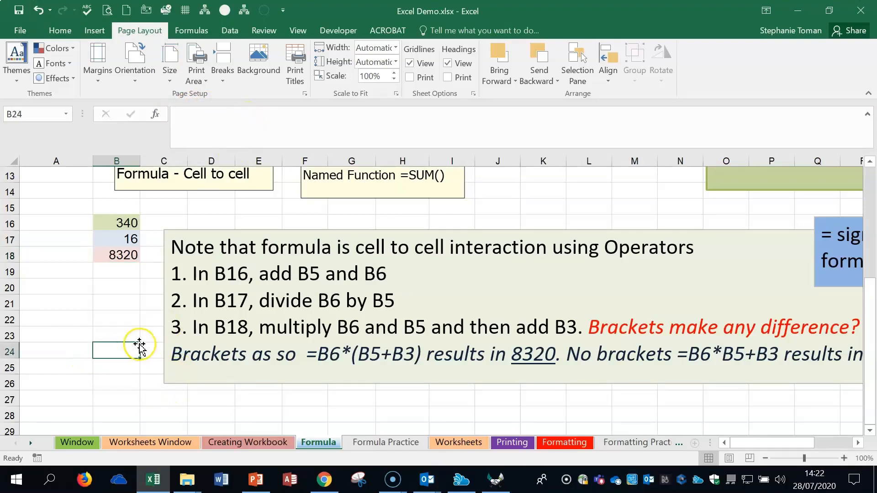
pyautogui.scroll(-1, 137, 345)
pyautogui.click(624, 380)
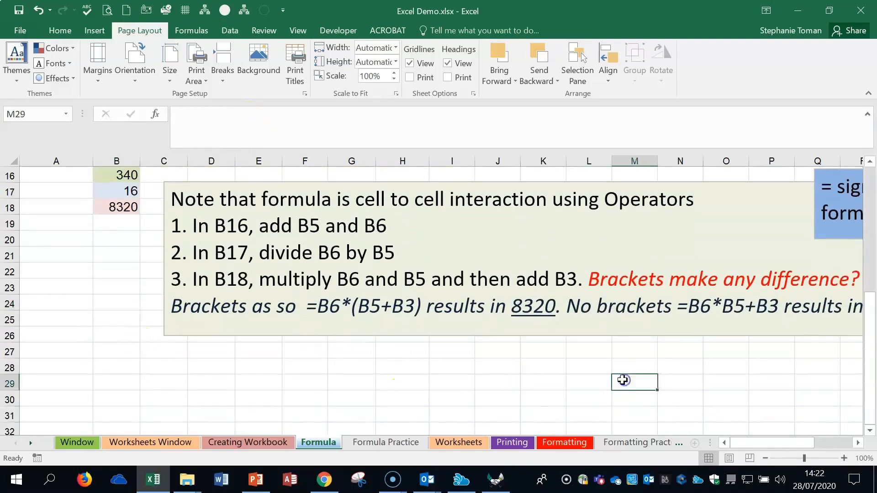
pyautogui.click(372, 442)
pyautogui.click(571, 360)
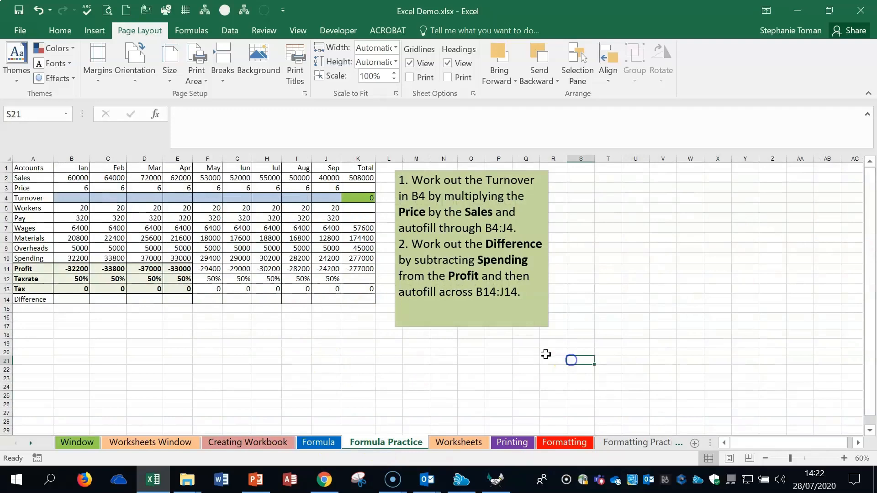
# Return to the Formula sheet and review the error codes explained in the Checking for Errors note.
pyautogui.click(318, 442)
pyautogui.scroll(3, 421, 356)
pyautogui.scroll(2, 425, 359)
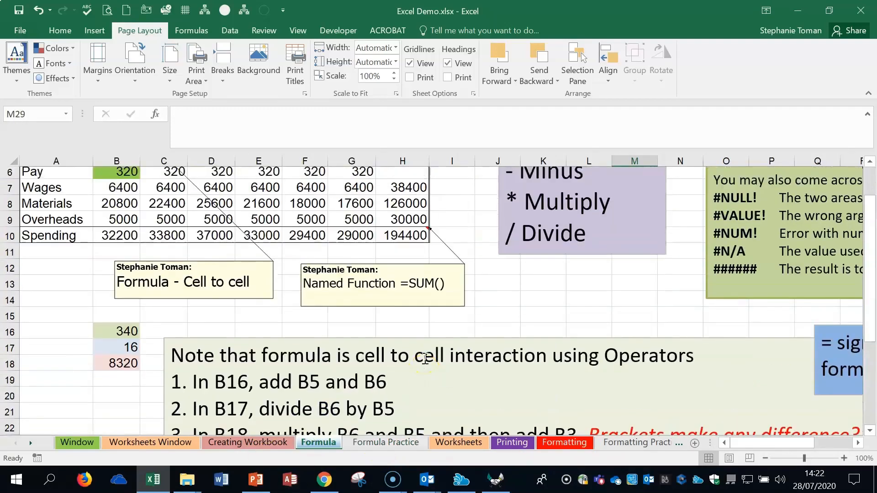
pyautogui.moveTo(749, 443); pyautogui.dragTo(814, 443)
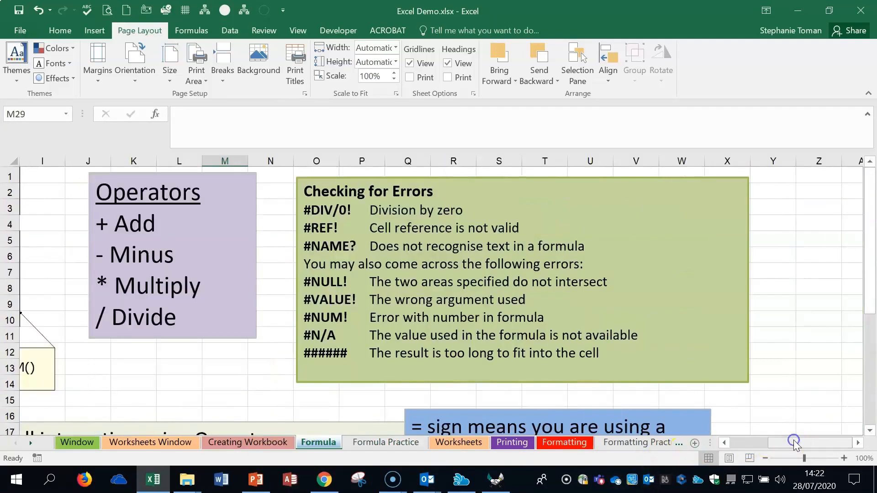
pyautogui.scroll(-1, 730, 329)
pyautogui.scroll(1, 731, 329)
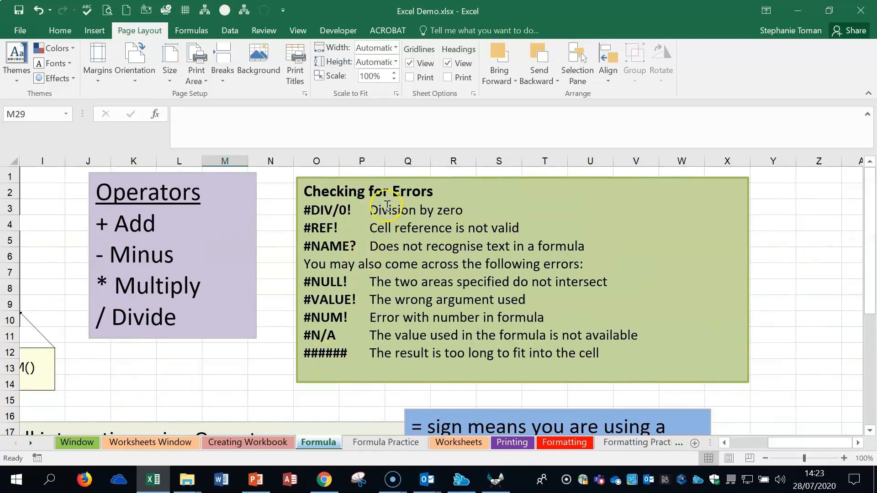
pyautogui.click(137, 364)
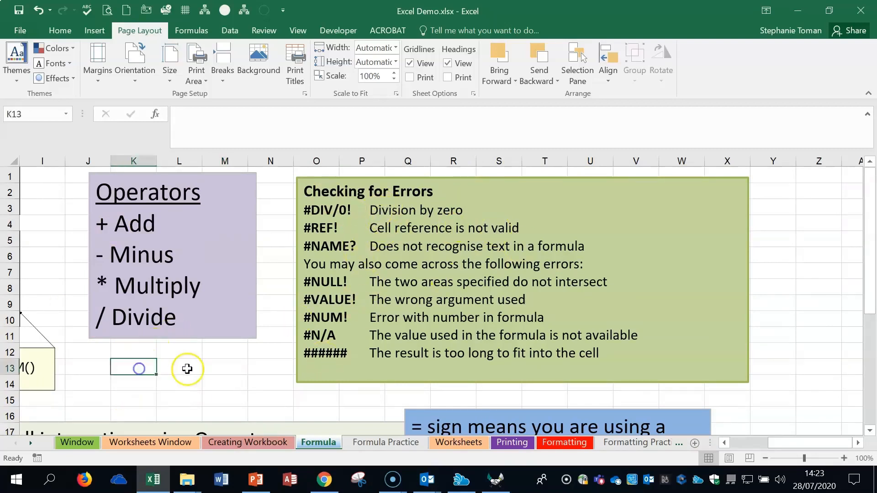
pyautogui.click(188, 369)
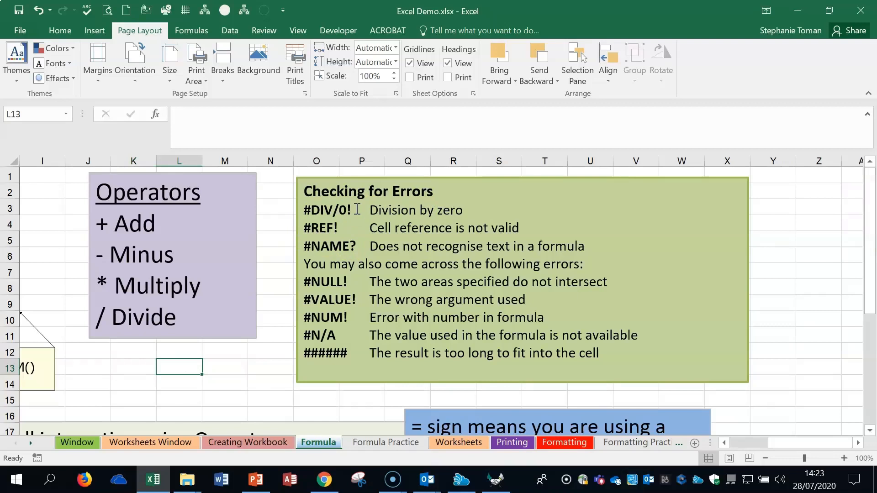
pyautogui.click(348, 226)
# On the Formula Practice sheet, calculate January's Turnover in B4 with =B3*B2 and autofill the formula across to J4.
pyautogui.click(386, 442)
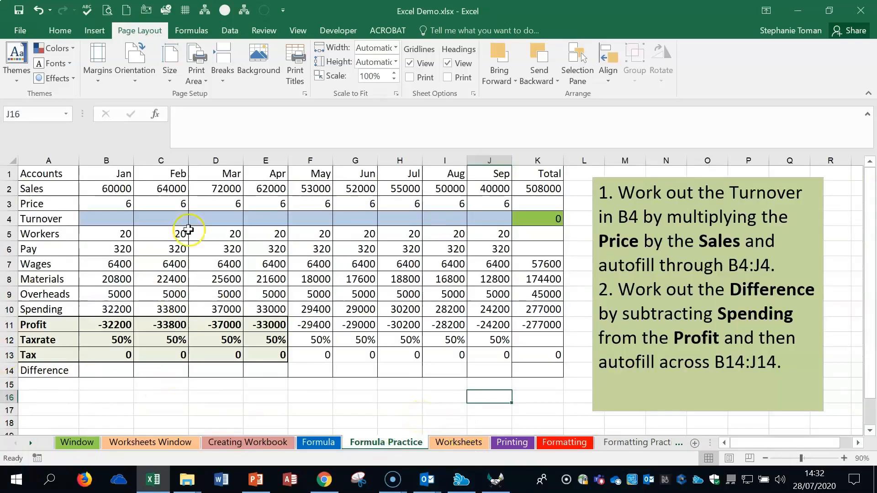
pyautogui.click(120, 221)
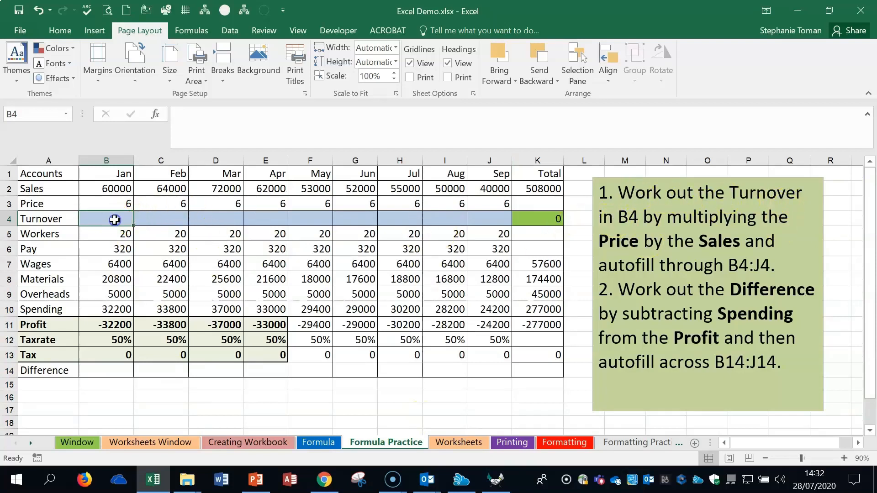
pyautogui.write('=')
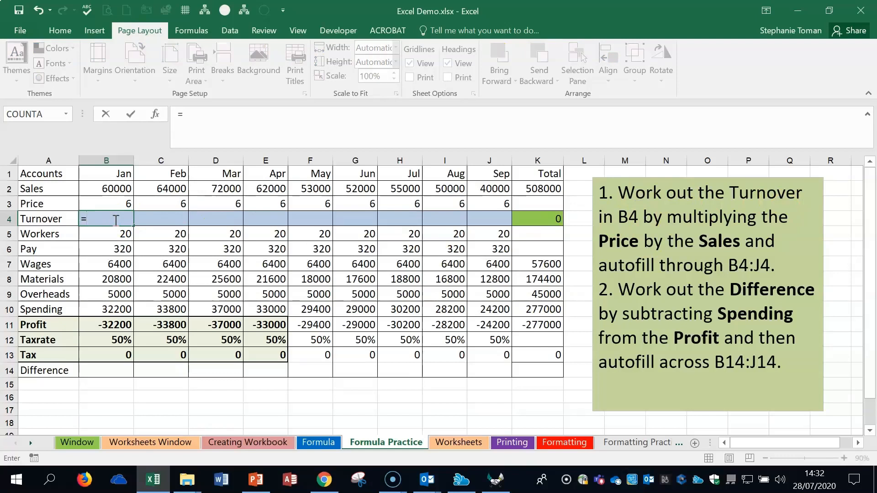
pyautogui.click(111, 203)
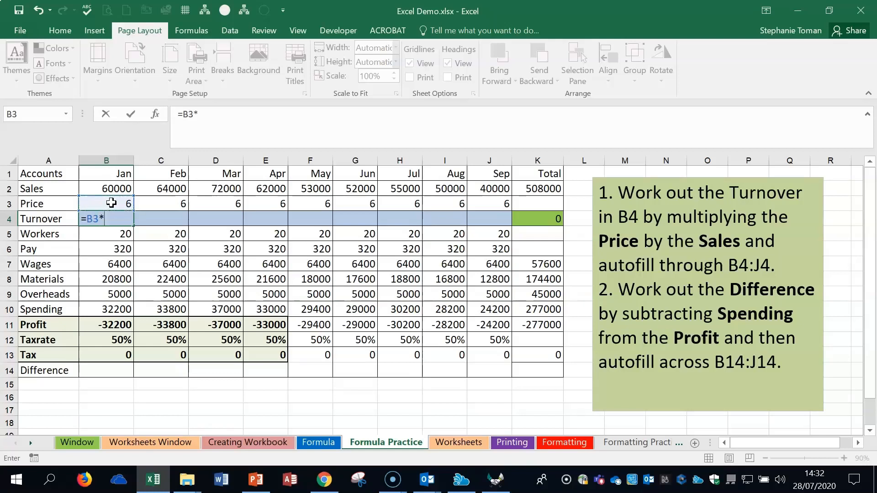
pyautogui.click(119, 185)
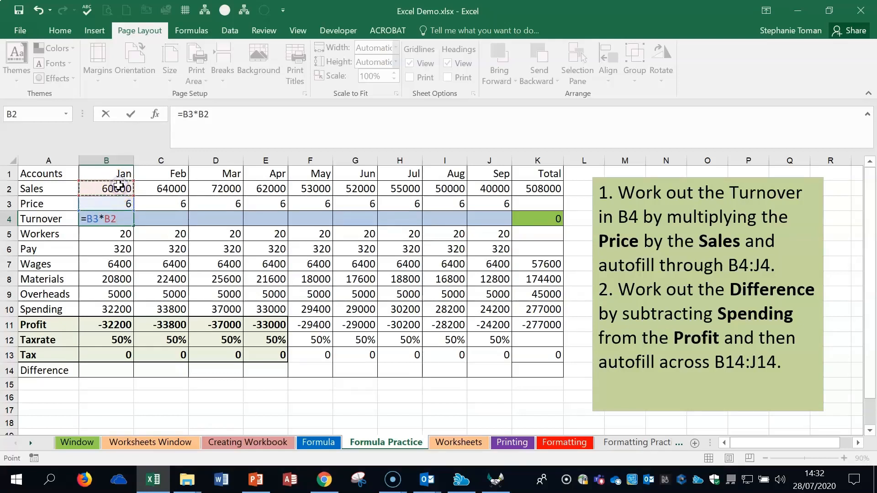
pyautogui.press('Return')
pyautogui.click(120, 213)
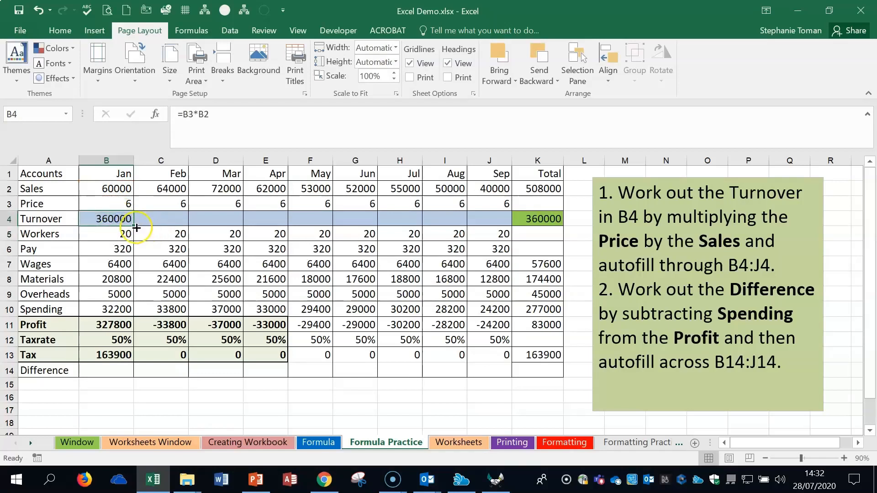
pyautogui.moveTo(133, 225); pyautogui.dragTo(490, 220)
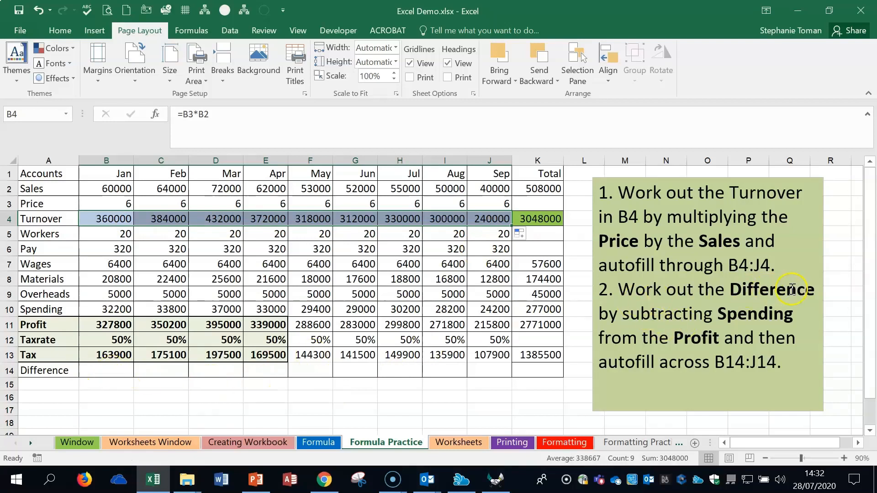
# Calculate January's Difference in B14 with =B11-B10 and autofill the formula across to J14.
pyautogui.click(106, 367)
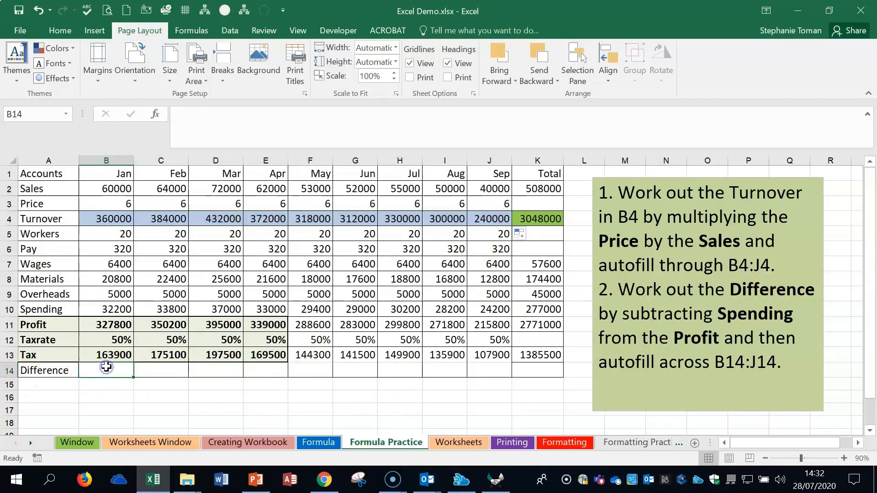
pyautogui.click(107, 374)
pyautogui.write('=')
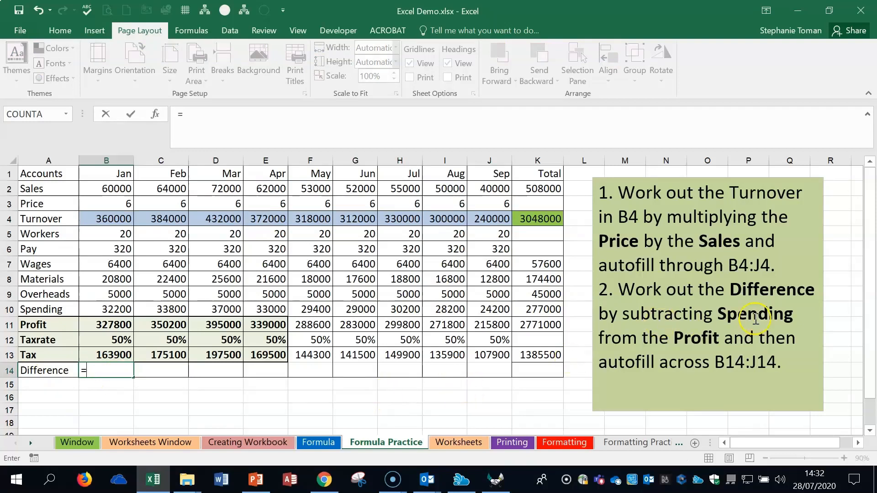
pyautogui.click(776, 319)
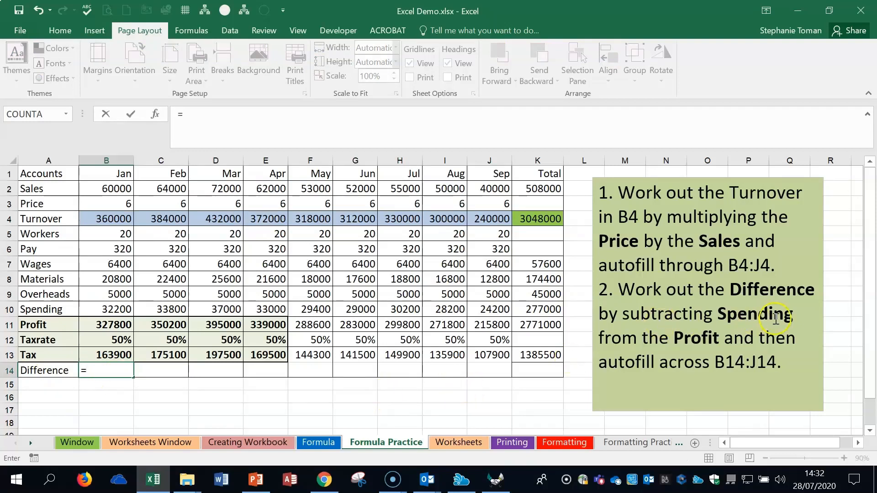
pyautogui.click(113, 325)
pyautogui.write('-')
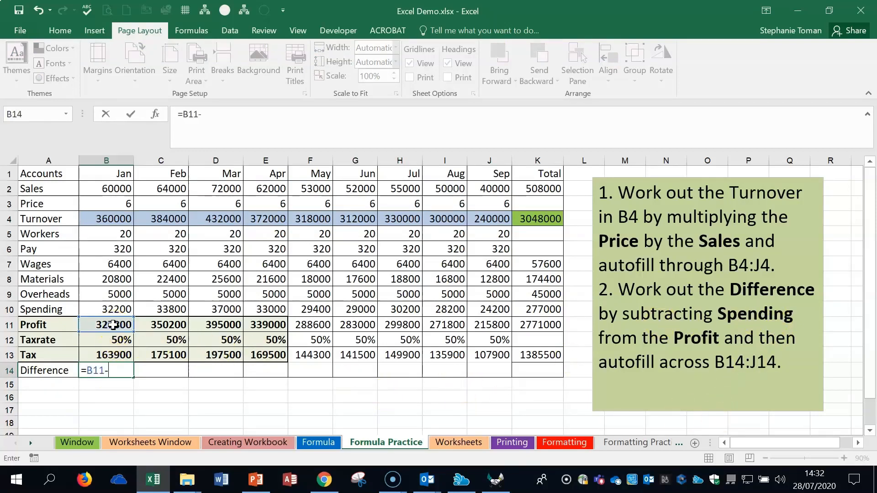
pyautogui.click(114, 309)
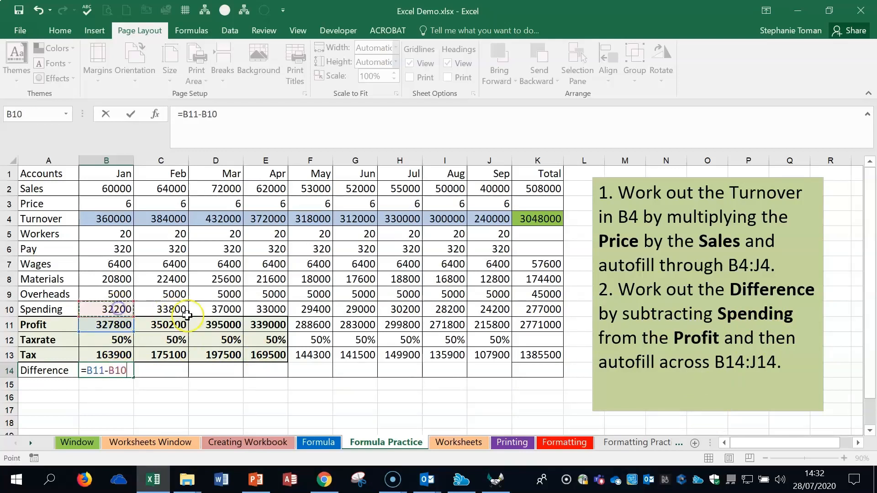
pyautogui.press('Return')
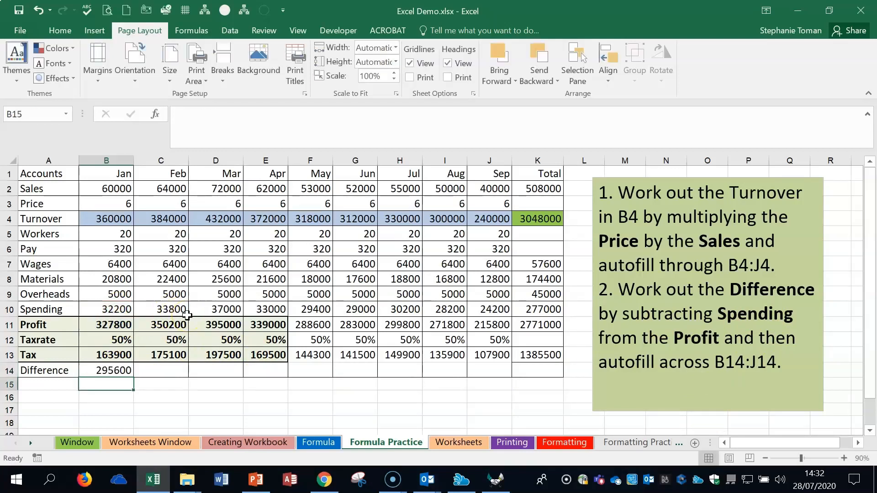
pyautogui.click(117, 369)
pyautogui.moveTo(134, 377); pyautogui.dragTo(496, 376)
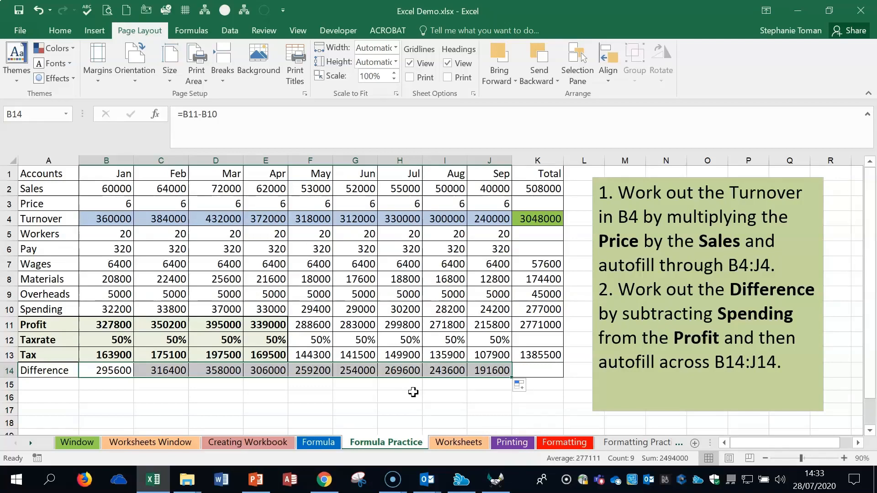
# Switch the sheet repeatedly between showing formulas and showing values to check the formulas behind the results, ending on values.
pyautogui.hotkey('ctrl', '`')
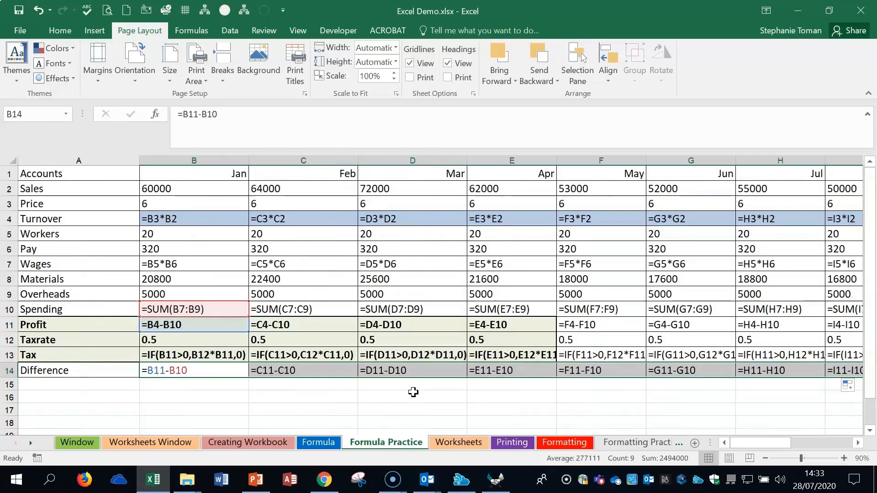
pyautogui.hotkey('ctrl', '`')
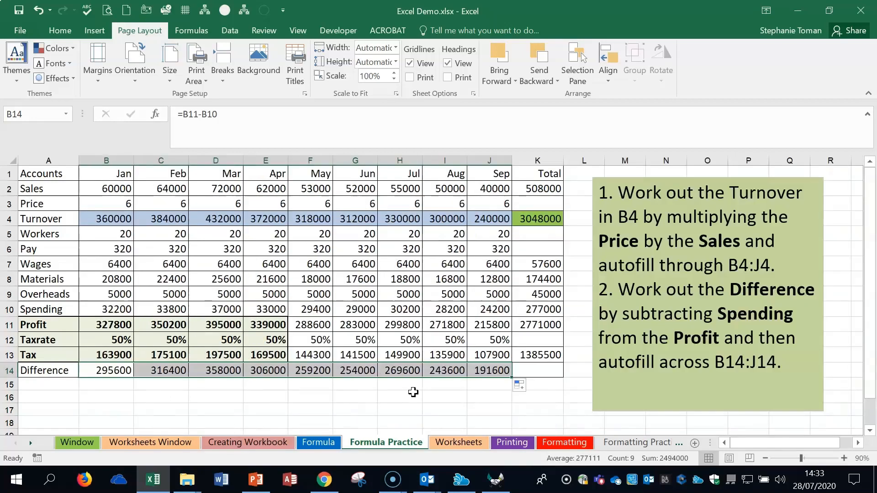
pyautogui.hotkey('ctrl', '`')
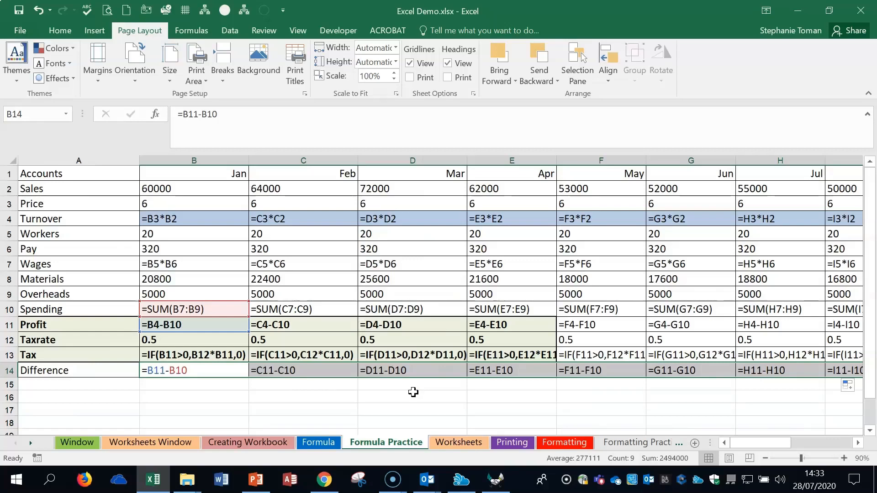
pyautogui.hotkey('ctrl', '`')
pyautogui.hotkey('ctrl', '`')
pyautogui.hotkey('ctrl', '`')
pyautogui.hotkey('ctrl', '`')
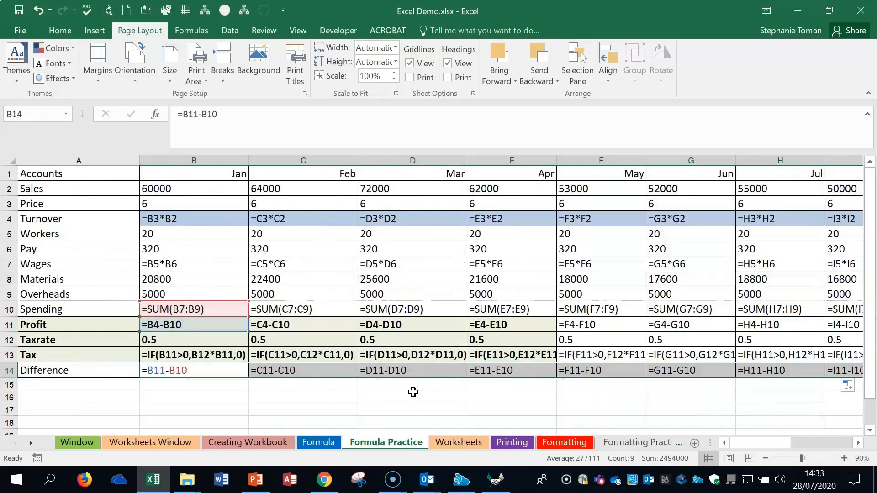
pyautogui.hotkey('ctrl', '`')
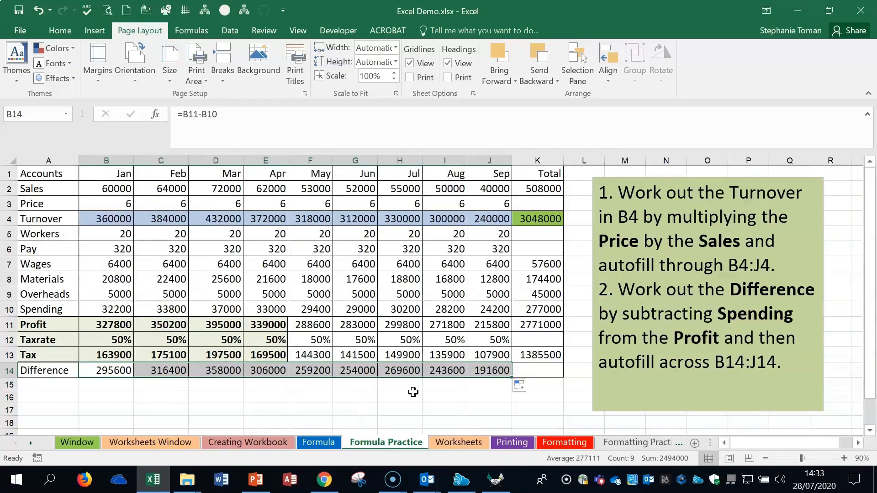